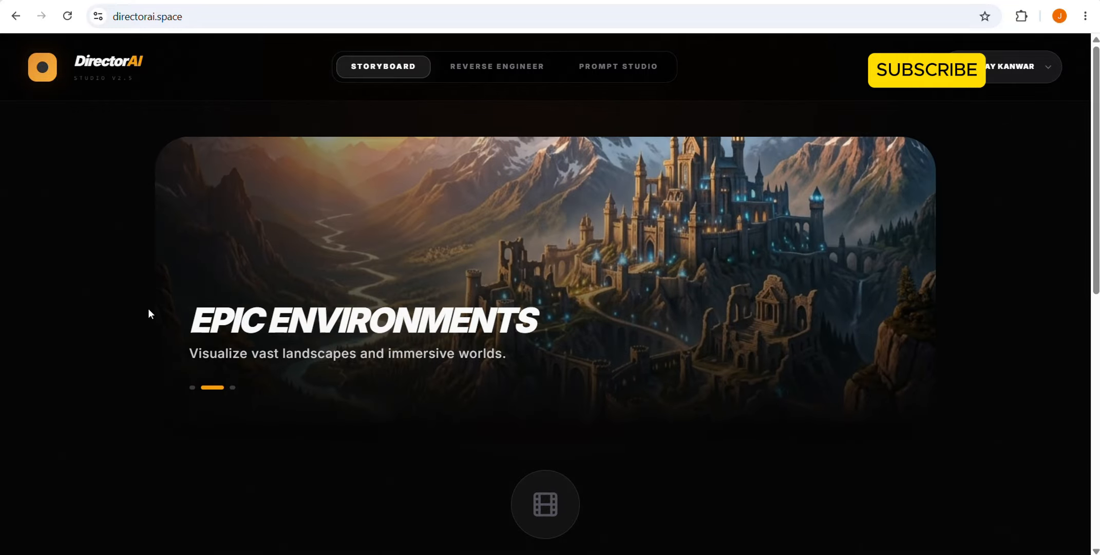
Start creating the first storyboard project
scroll(148, 309, down, 3)
scroll(149, 309, down, 2)
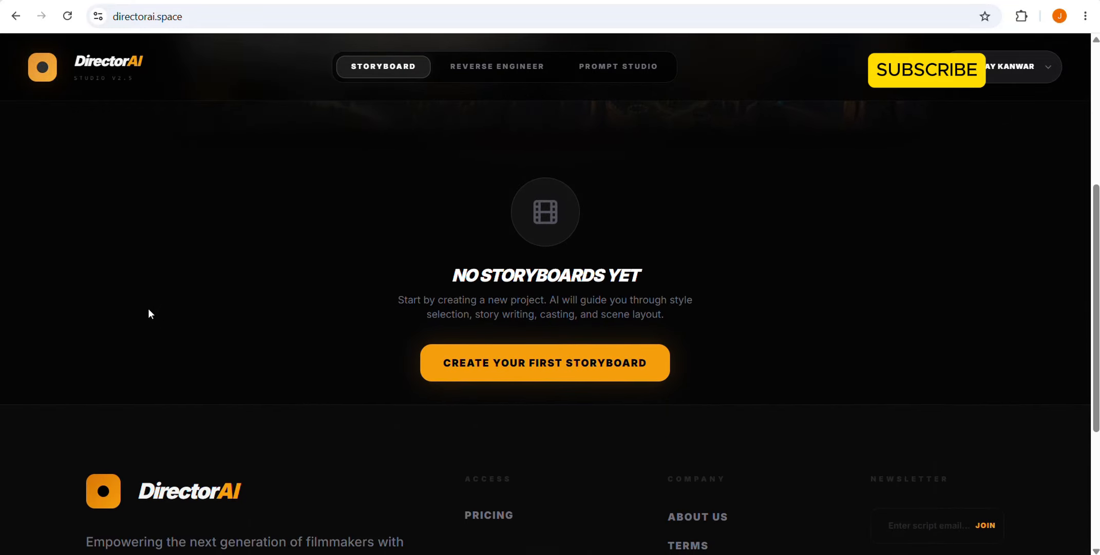
scroll(148, 310, up, 3)
scroll(148, 308, up, 2)
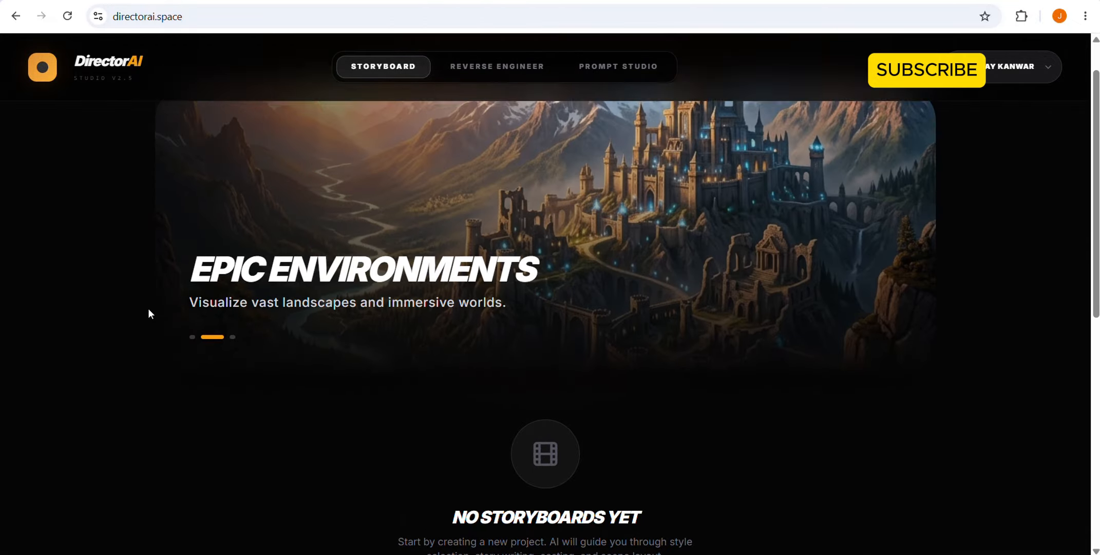
scroll(148, 309, down, 5)
scroll(148, 309, down, 3)
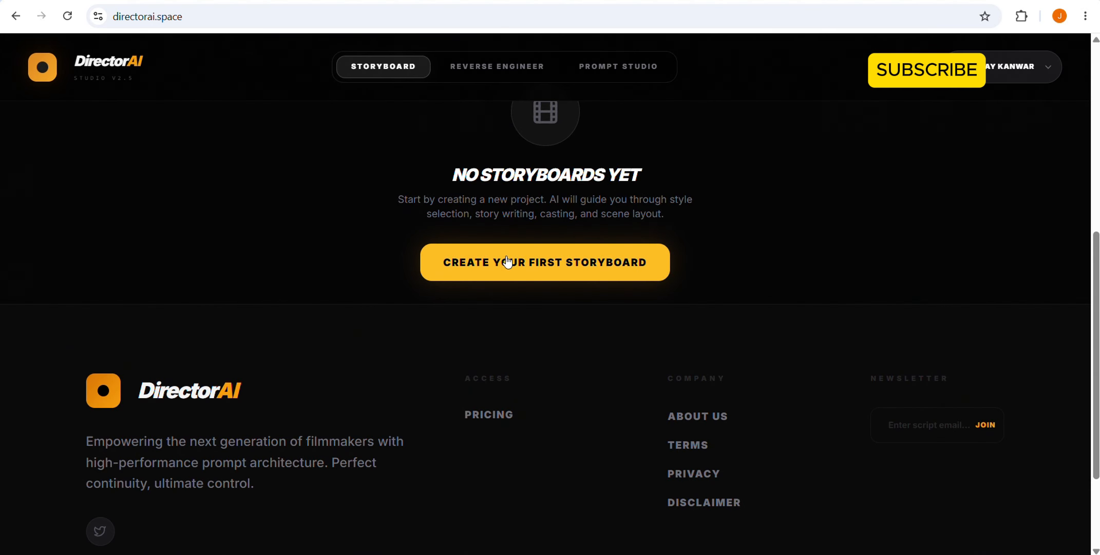
click(508, 262)
Set the project title to "A perfume ad"
click(441, 243)
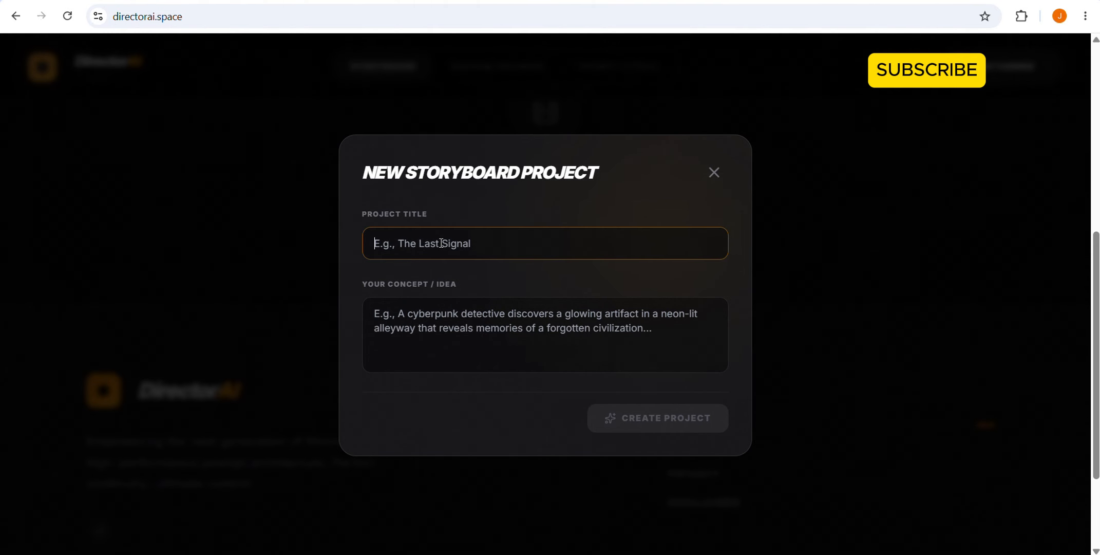
text(A)
key(BackSpace)
text(A pe)
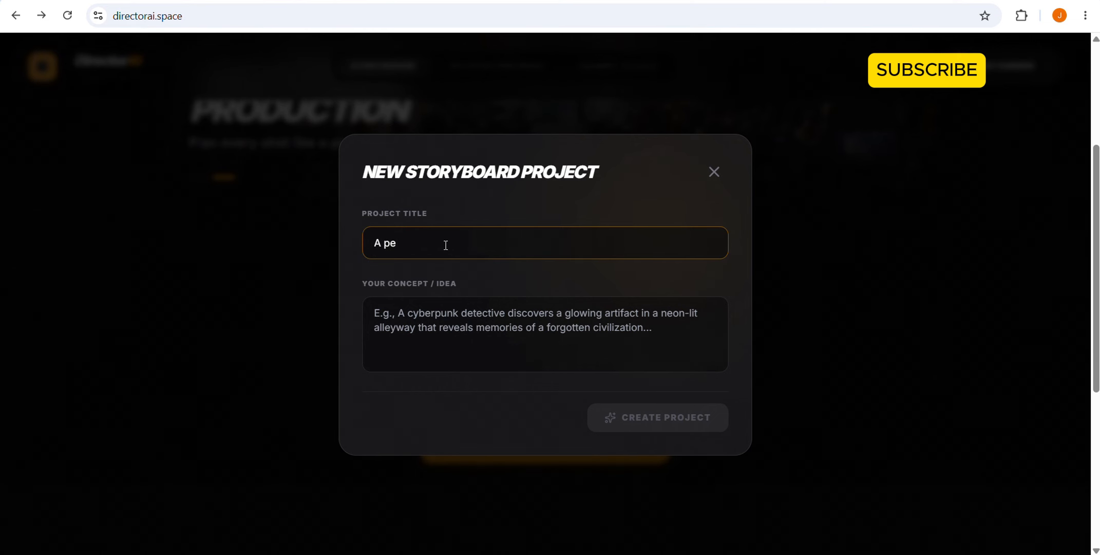
text(fume ad)
key(Tab)
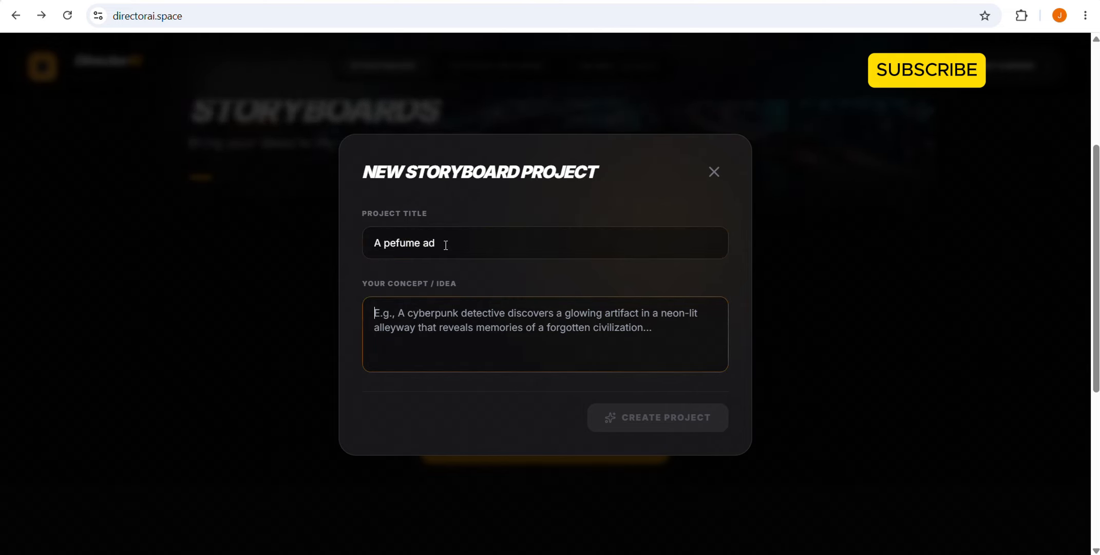
click(397, 244)
text(r)
Copy the project title into the concept as "A perfume ad" and create the project
key(ctrl+a)
key(ctrl+c)
click(470, 327)
key(ctrl+v)
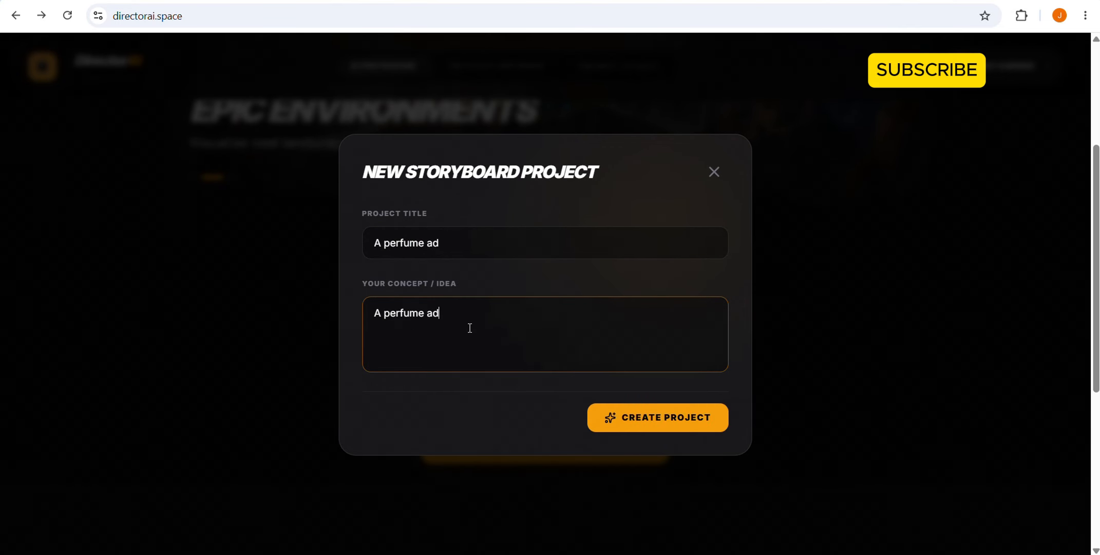
click(651, 418)
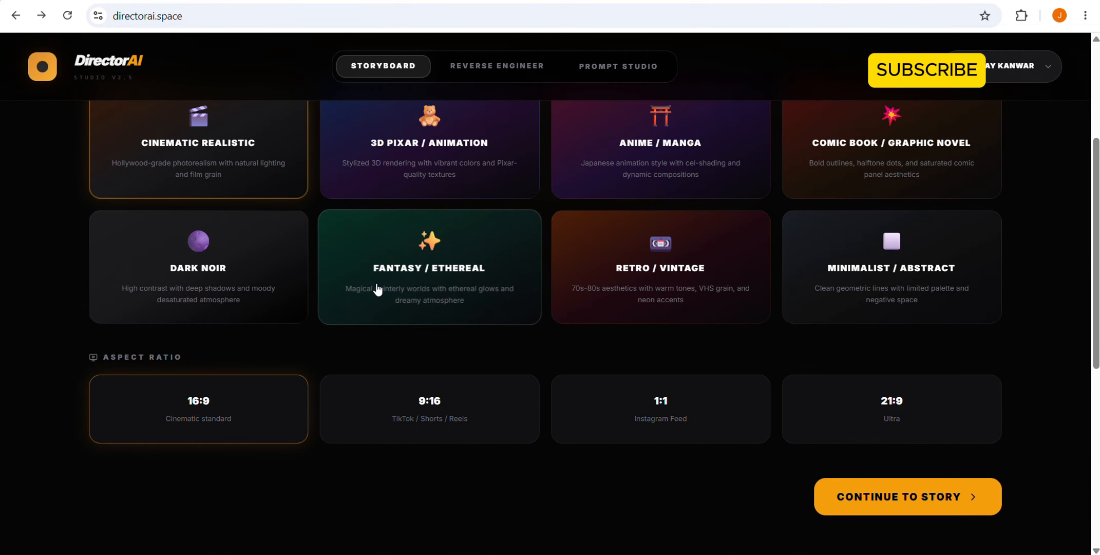
Review the style options and continue to the story stage with Cinematic Realistic and the 16:9 aspect ratio
scroll(377, 289, up, 5)
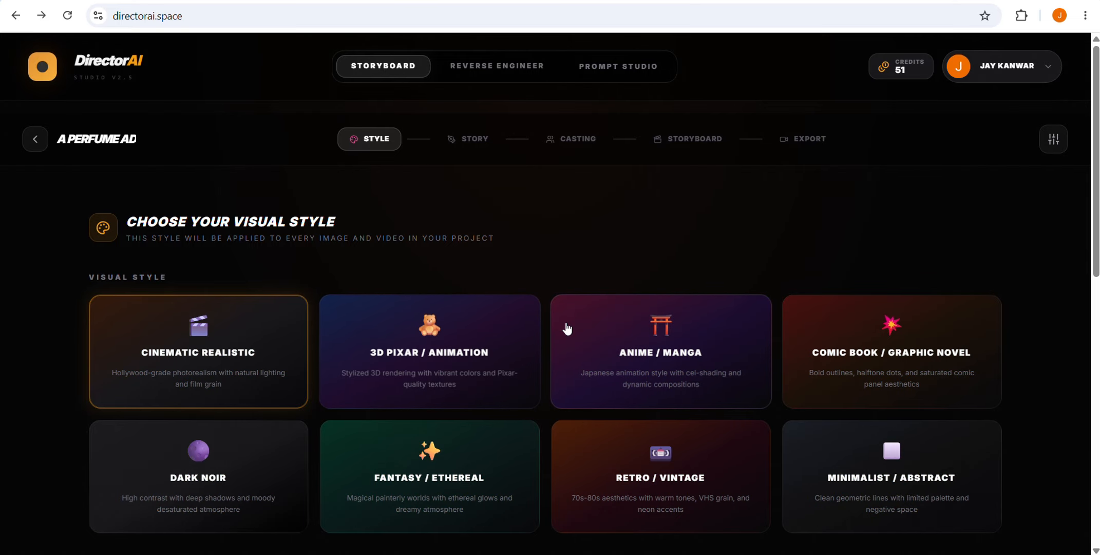
scroll(537, 358, down, 3)
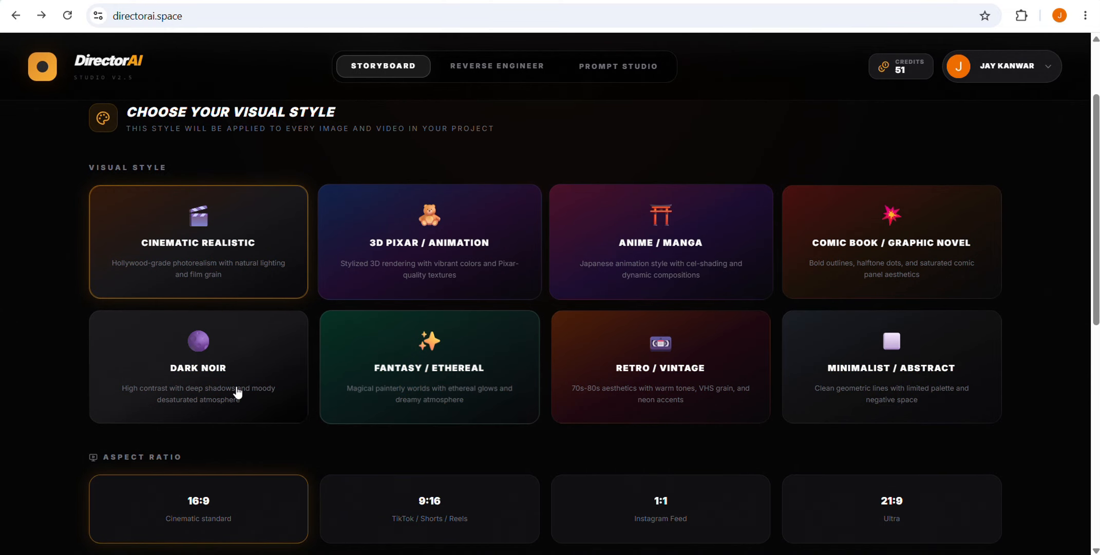
scroll(570, 383, down, 2)
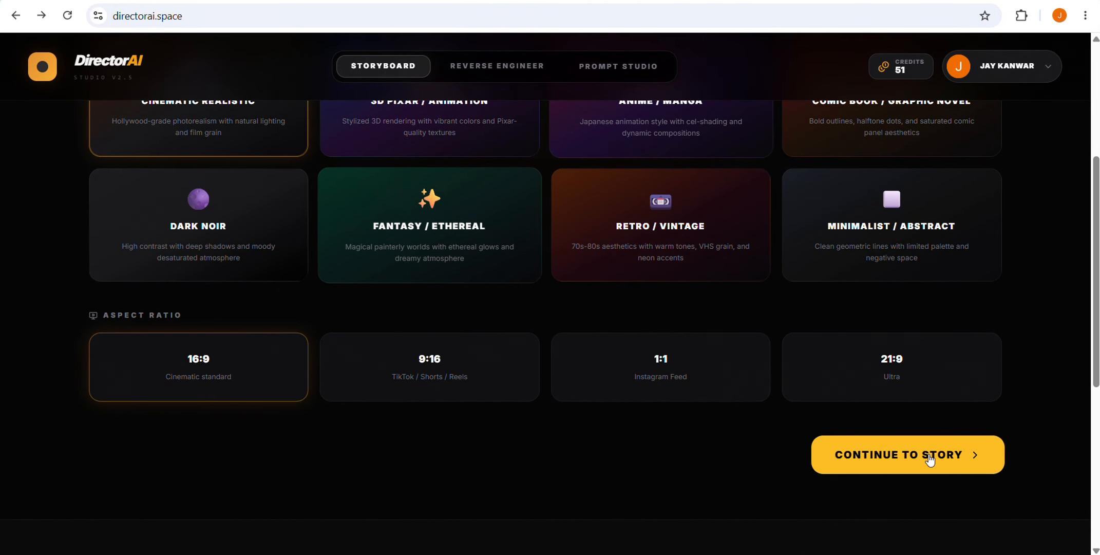
scroll(929, 460, up, 2)
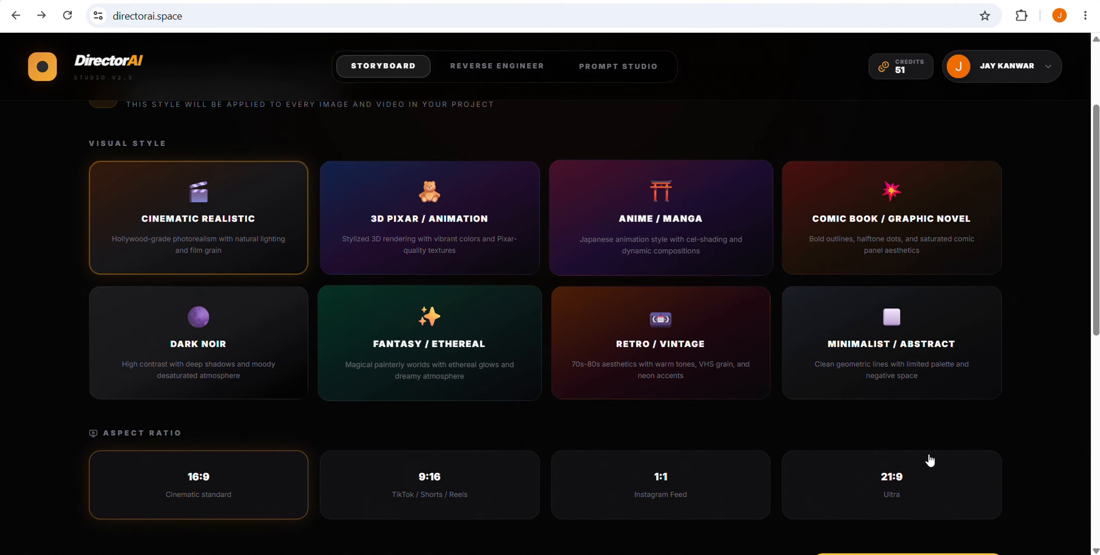
scroll(940, 460, down, 2)
click(946, 472)
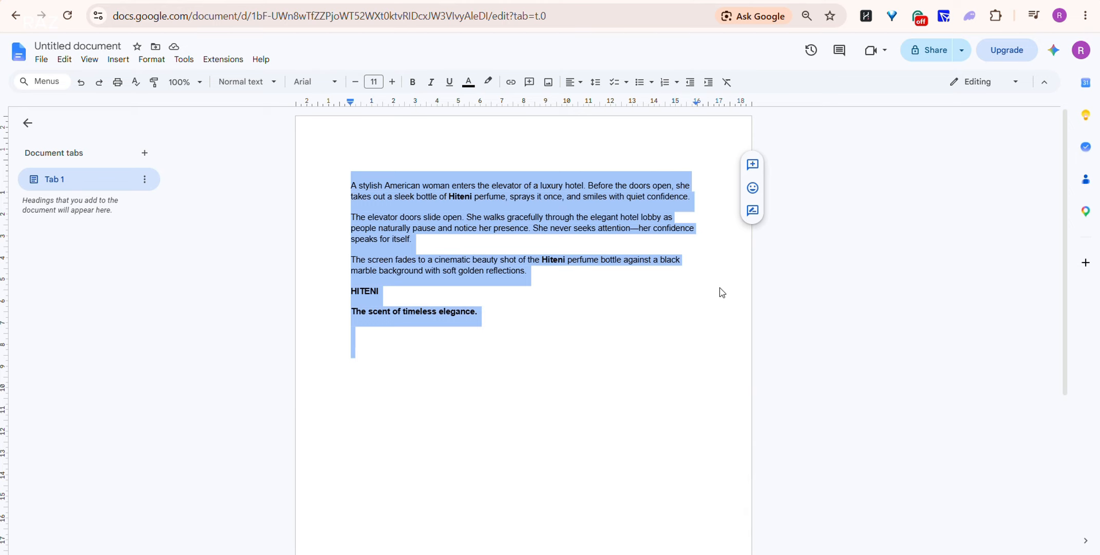
Switch back to DirectorAI, paste the copied Hiteni perfume script as the screenplay and continue to casting
key(alt+Tab)
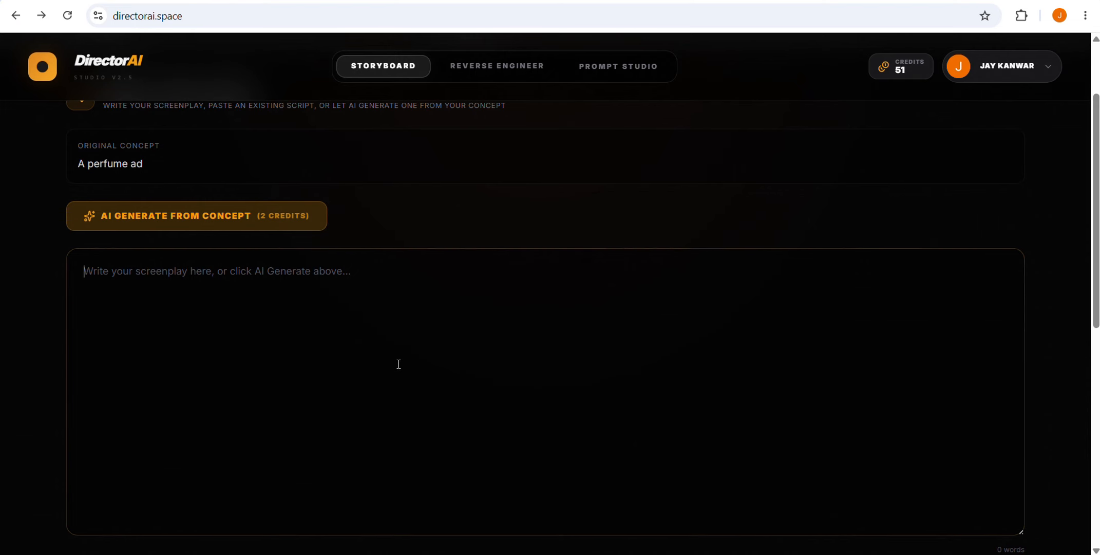
key(ctrl+v)
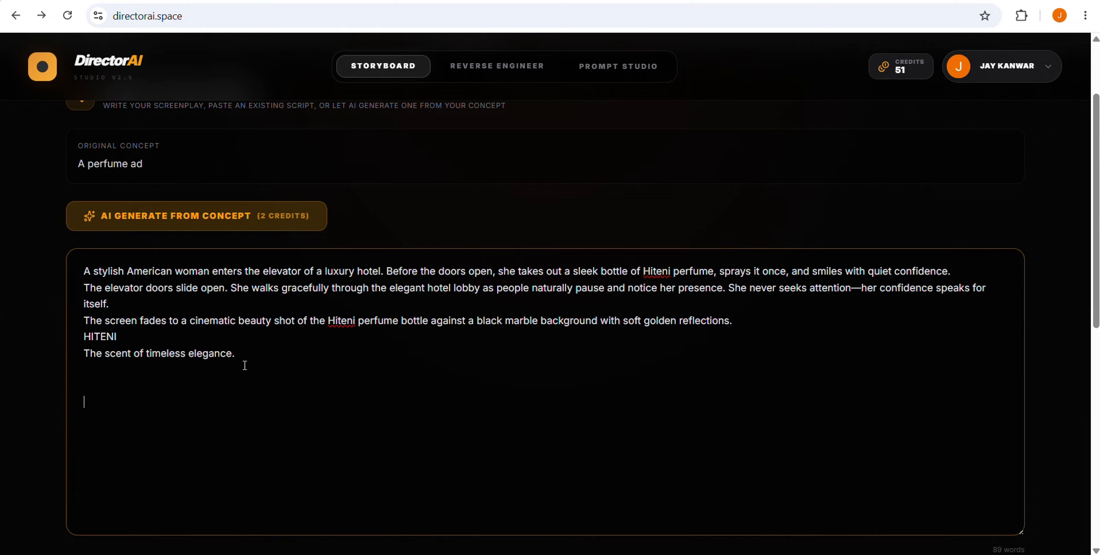
scroll(245, 365, up, 2)
scroll(737, 369, down, 6)
click(818, 410)
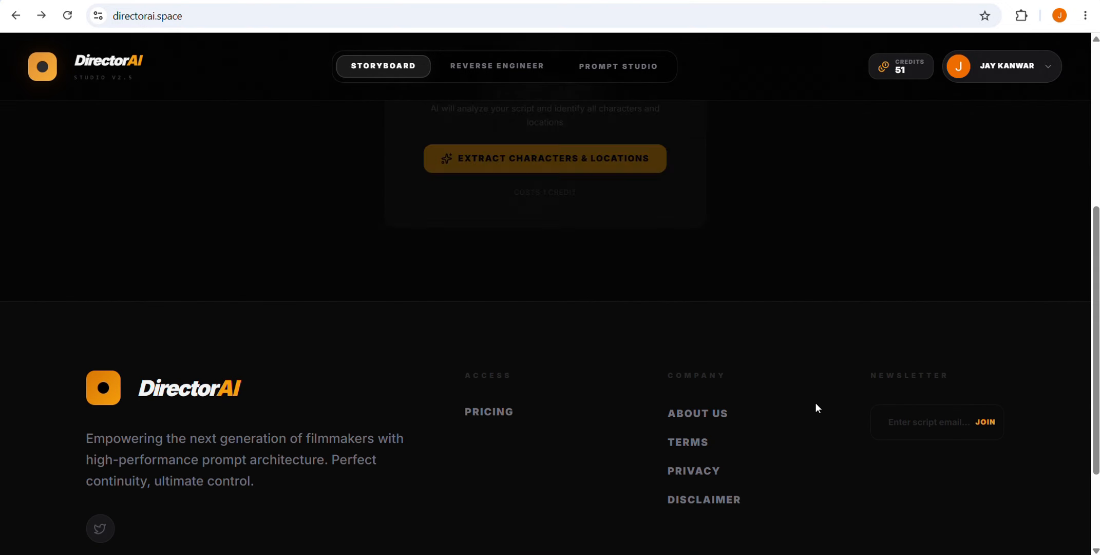
Extract the characters and locations from the script and look over the resulting cast and location cards
scroll(488, 312, up, 5)
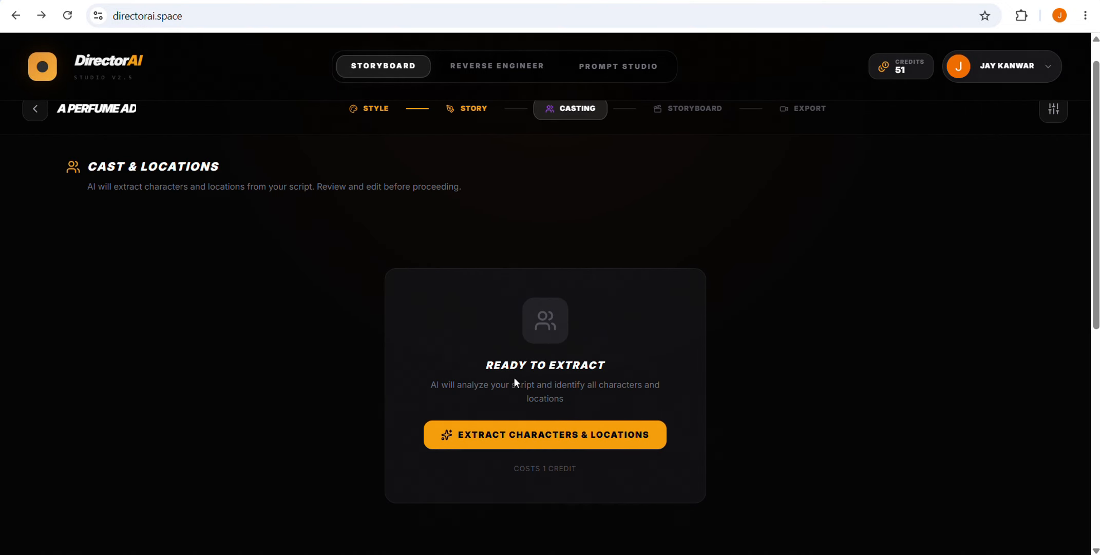
click(627, 436)
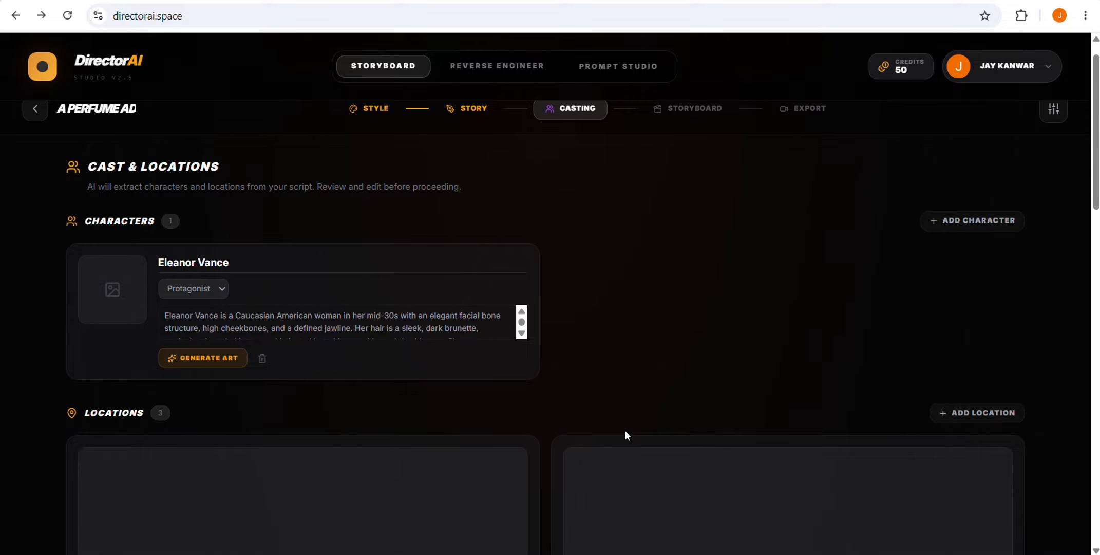
scroll(668, 393, down, 10)
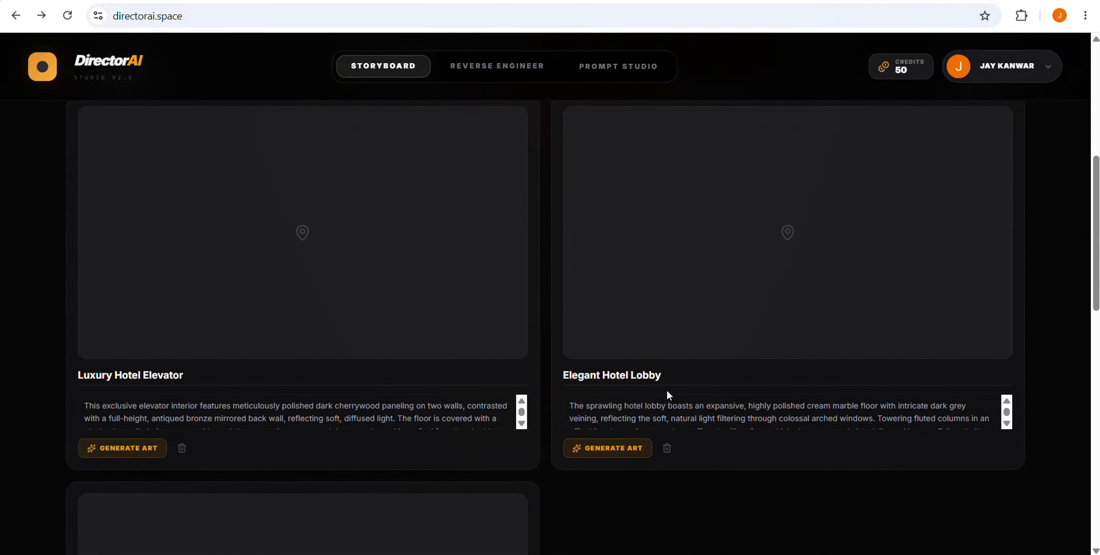
scroll(667, 393, up, 10)
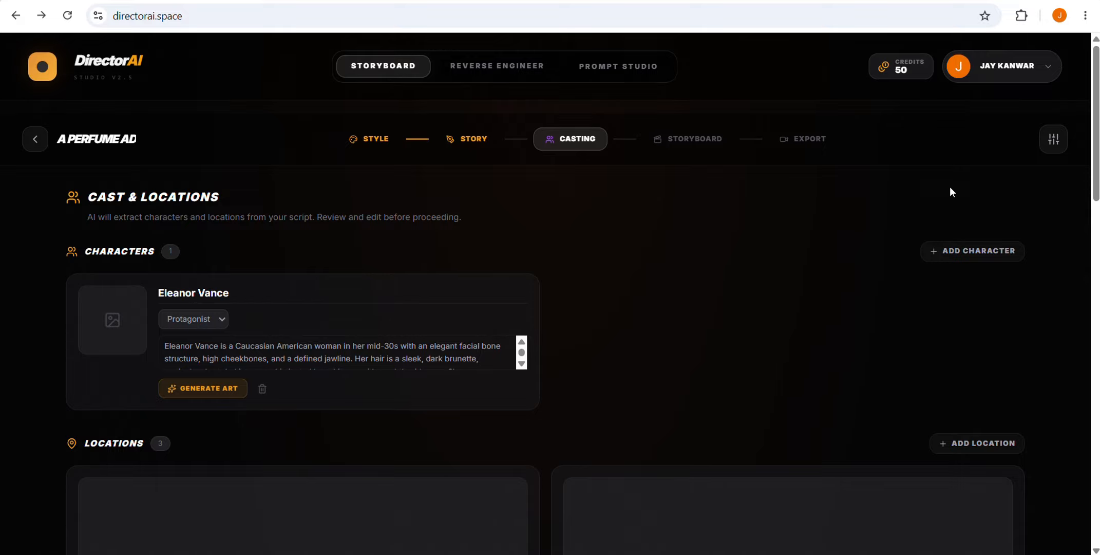
Set the generation engine to Light Mode and generate art for the protagonist character
click(1051, 144)
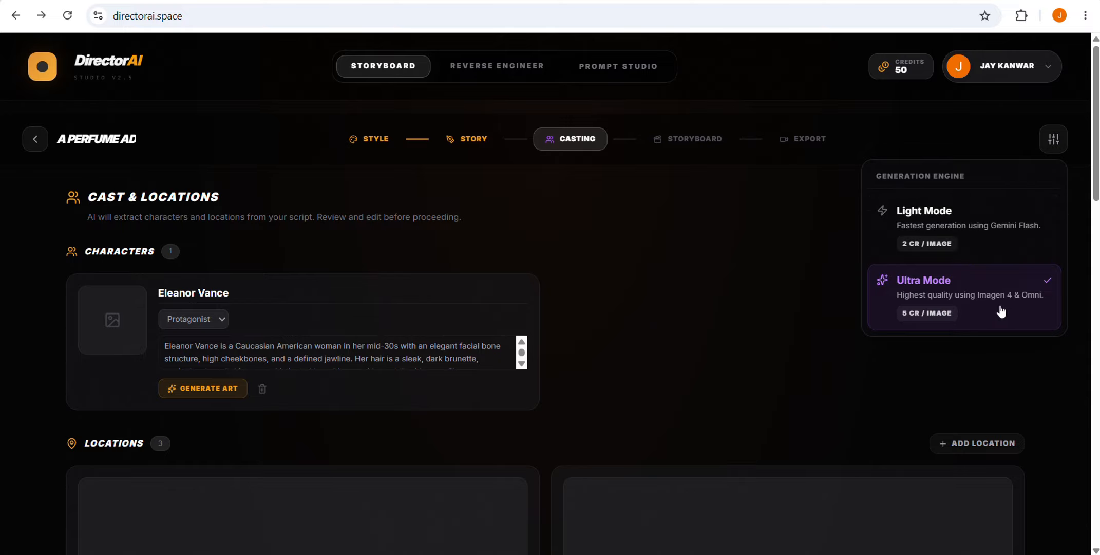
click(972, 228)
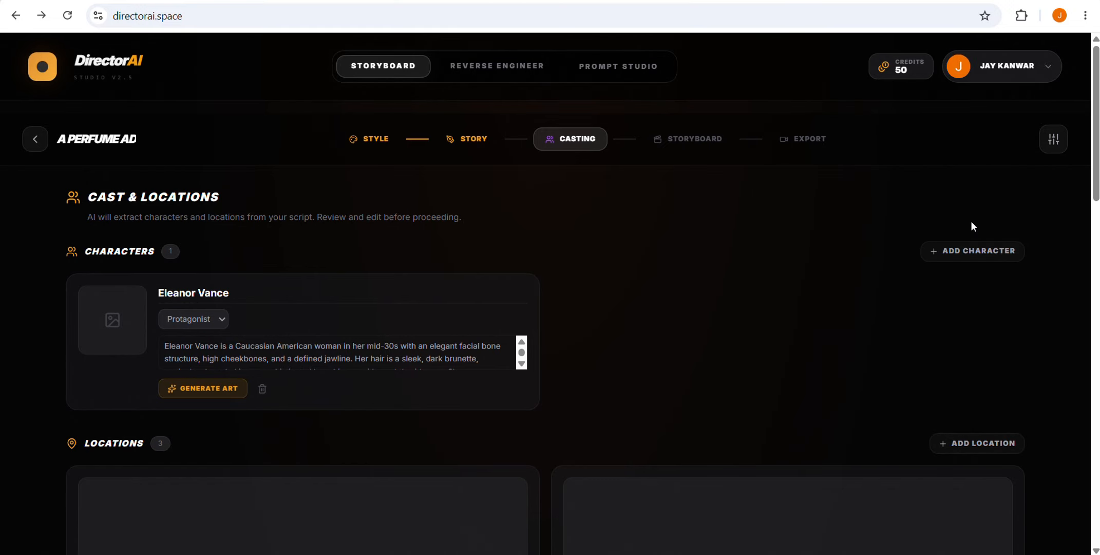
scroll(398, 419, down, 2)
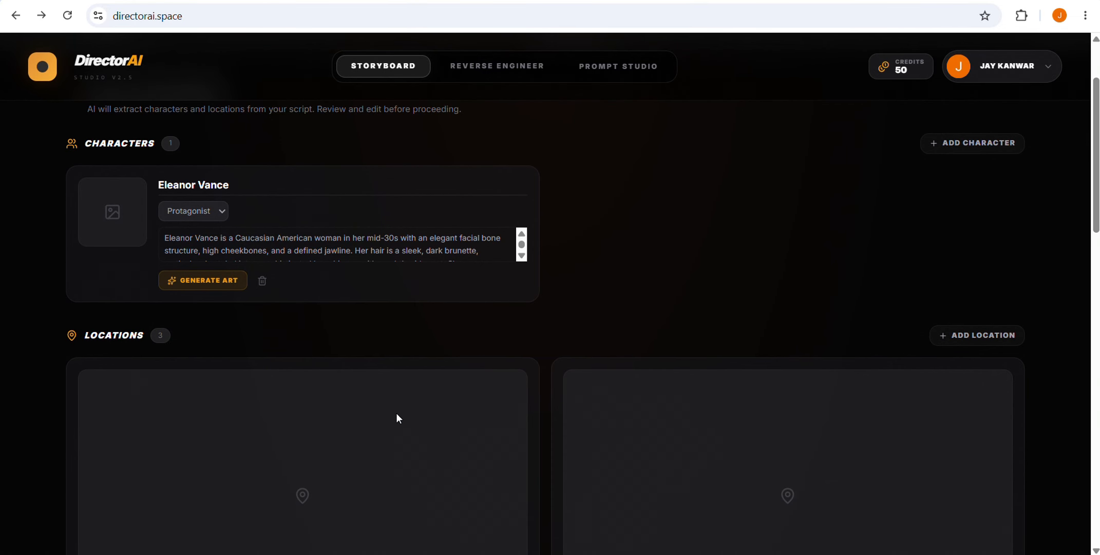
click(187, 283)
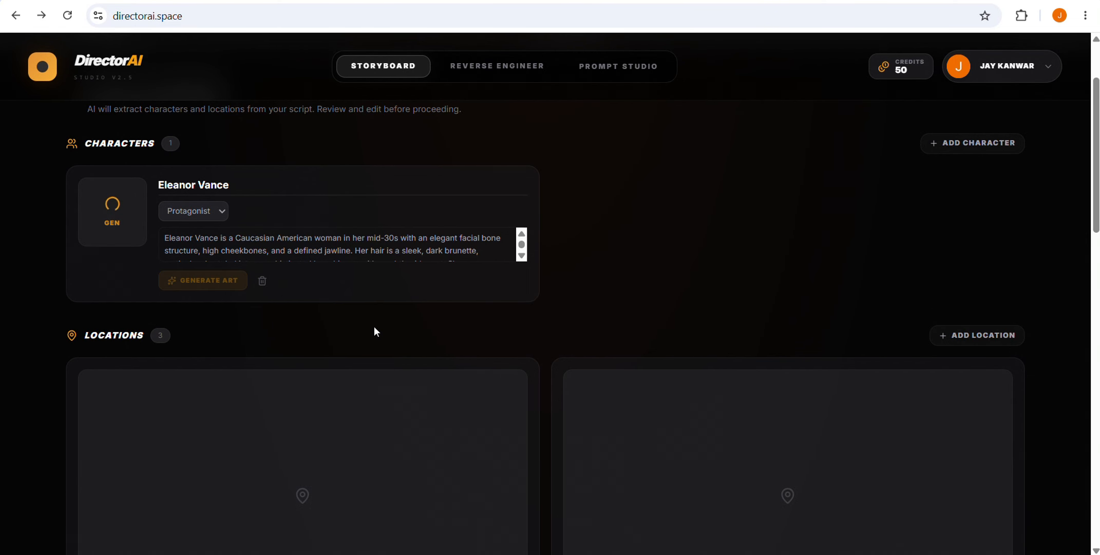
Generate art for the Luxury Hotel Elevator, Elegant Hotel Lobby and Black Marble Pedestal locations
scroll(382, 334, down, 5)
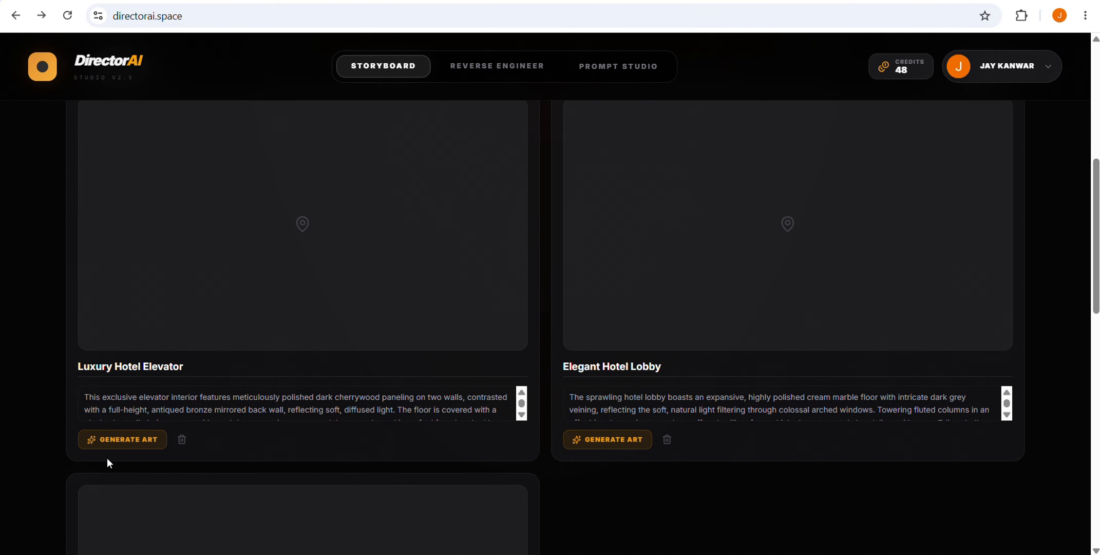
click(126, 450)
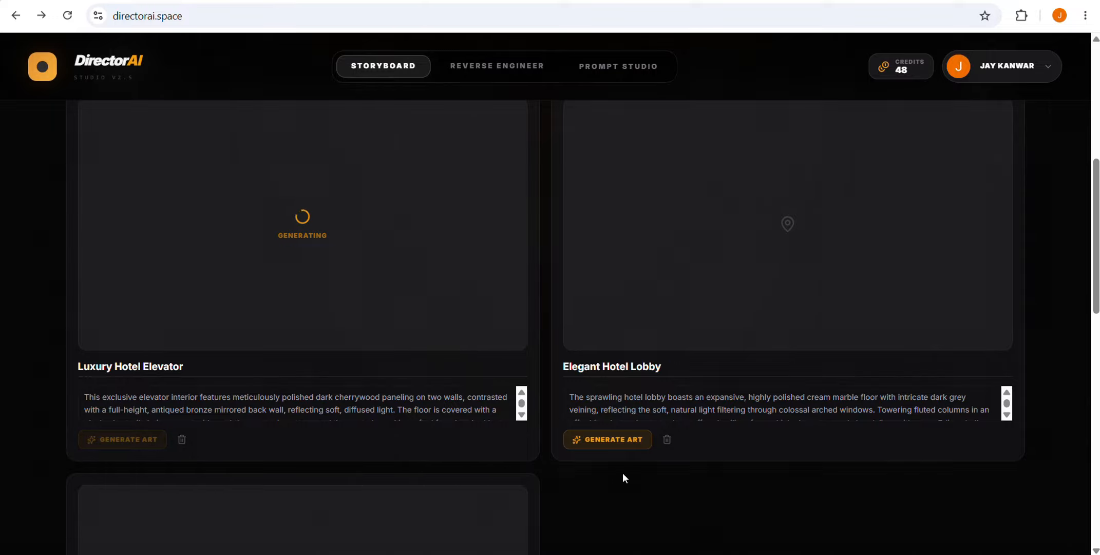
click(622, 445)
scroll(621, 444, down, 4)
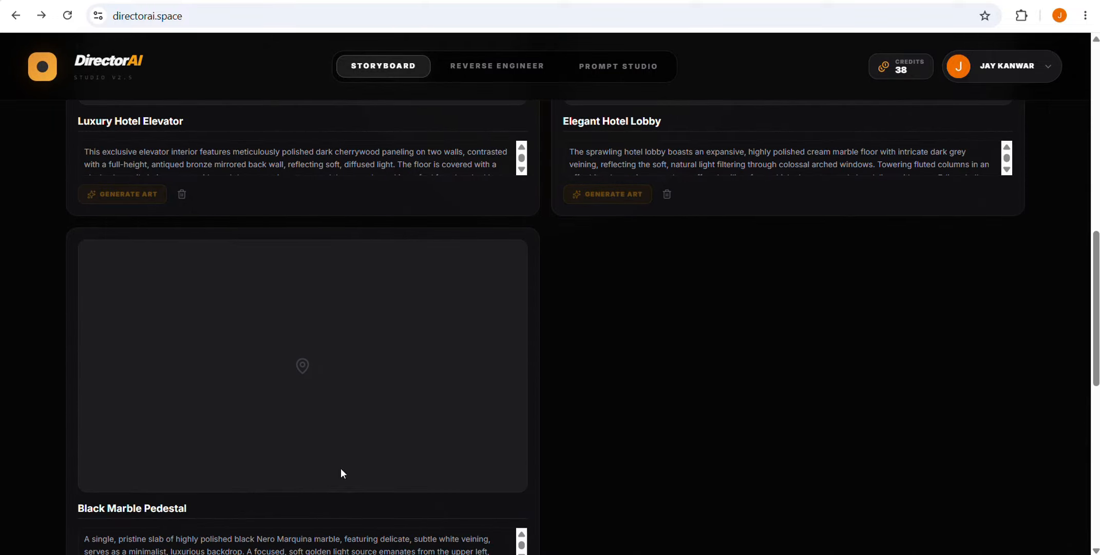
scroll(153, 507, down, 2)
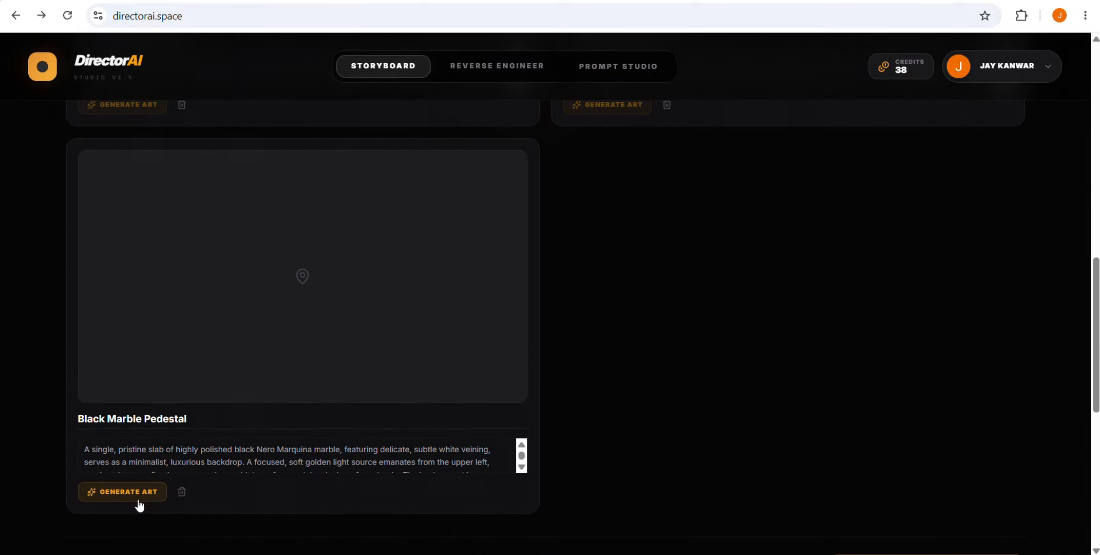
click(130, 492)
Inspect the protagonist's generated art at full size and look through the generated location images
scroll(131, 493, up, 10)
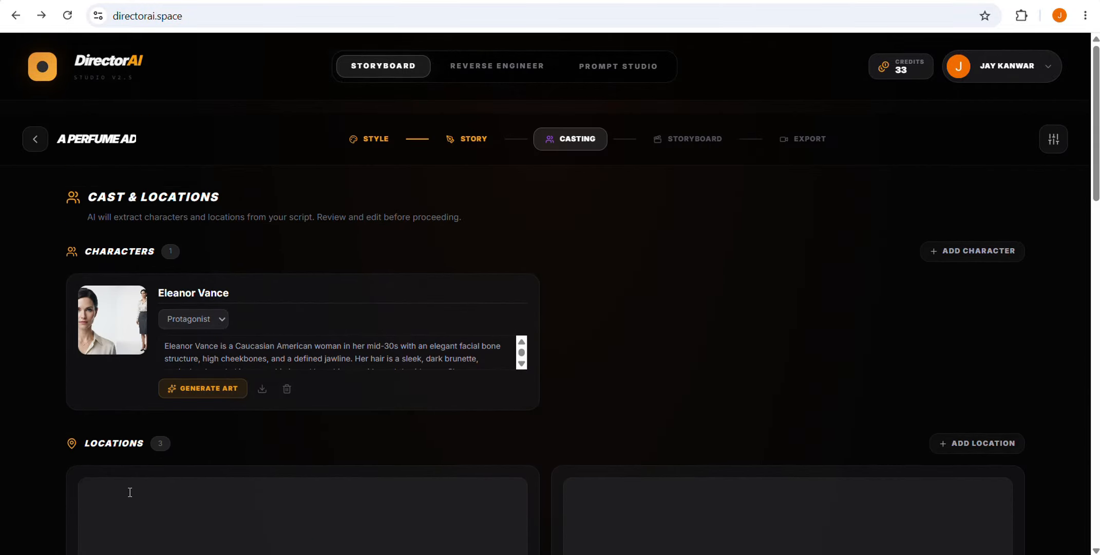
click(93, 320)
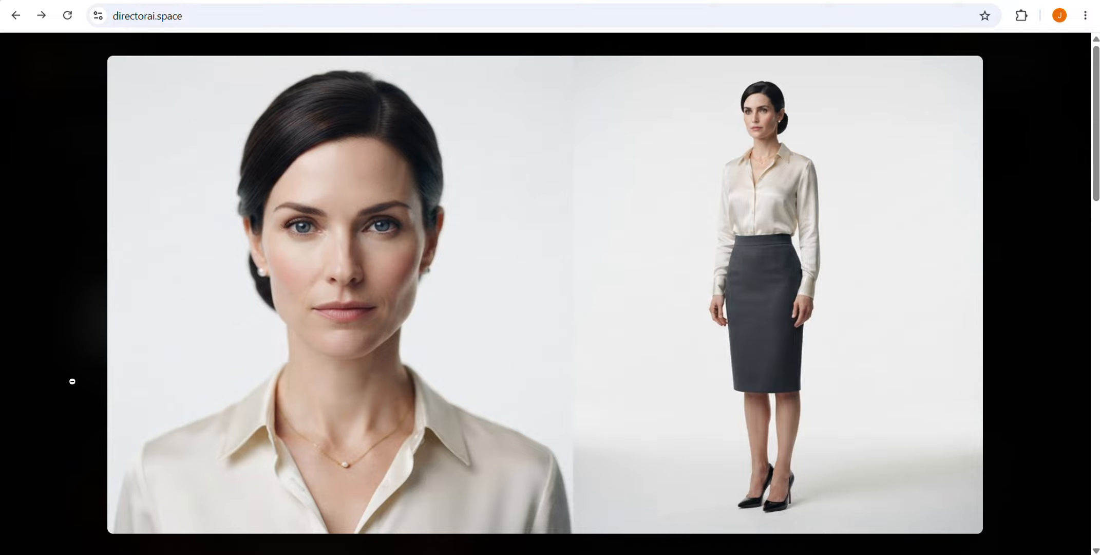
click(55, 422)
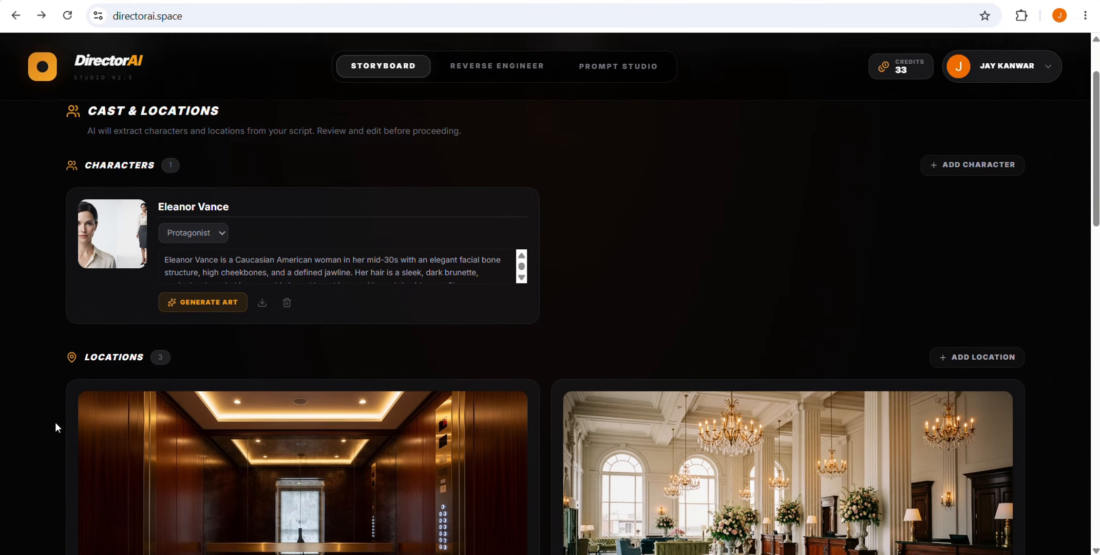
scroll(55, 422, down, 5)
scroll(55, 422, down, 7)
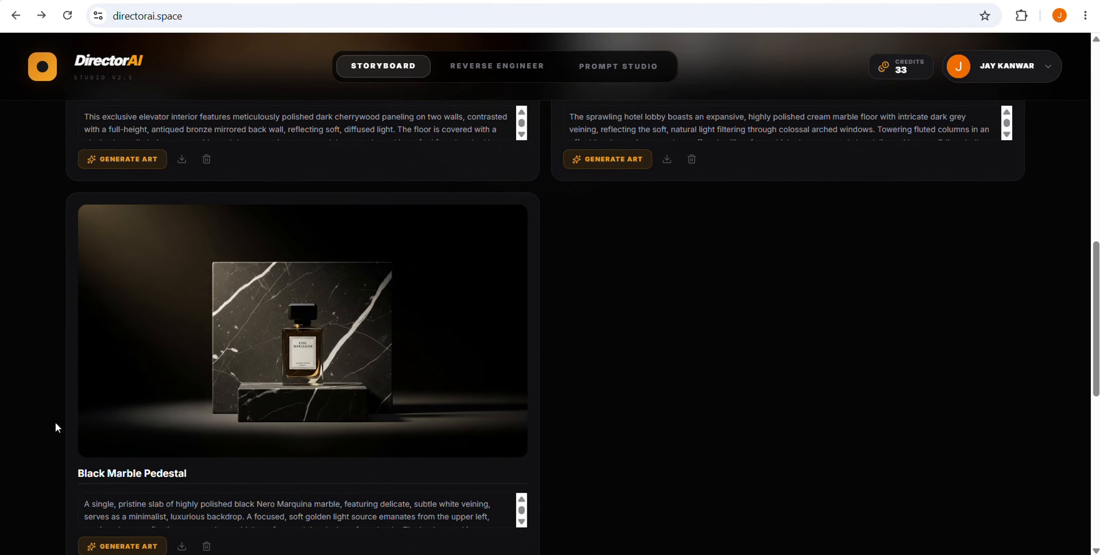
Continue to the storyboard stage and generate the scene layout from the script
click(890, 505)
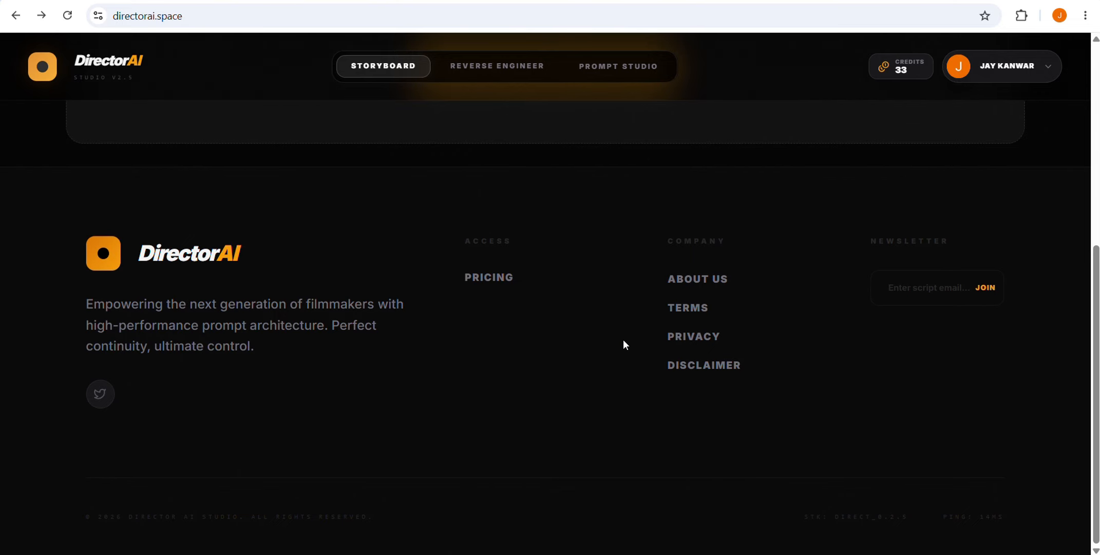
scroll(531, 303, up, 7)
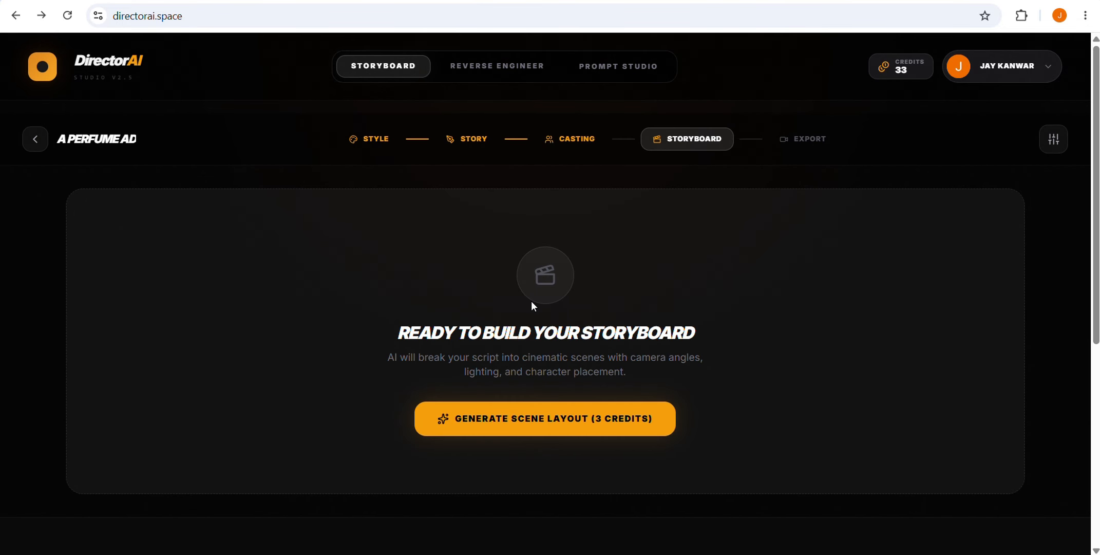
click(552, 429)
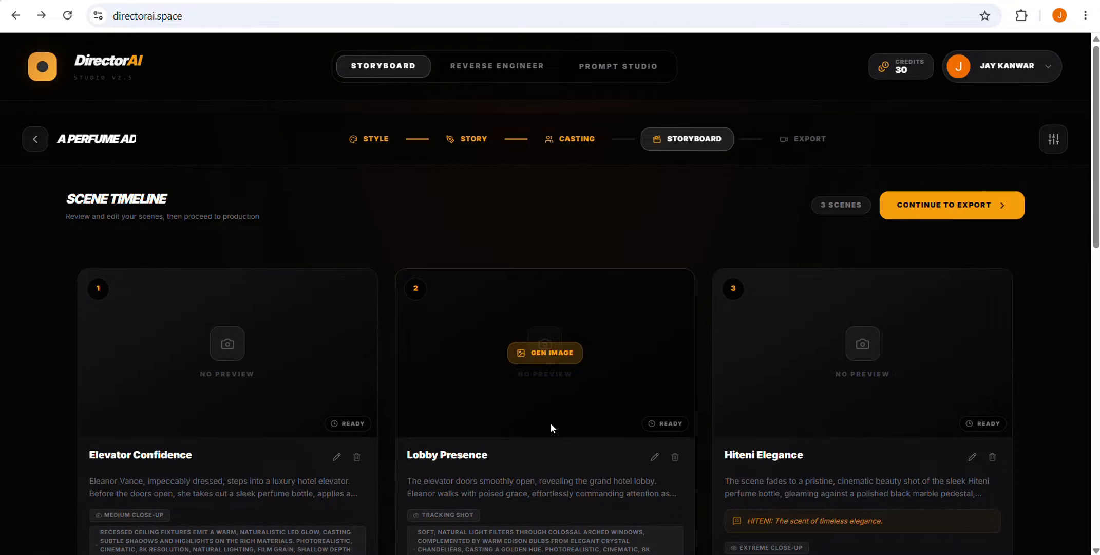
Generate preview images for the Elevator Confidence, Lobby Presence and Hiteni Elegance scenes
click(256, 354)
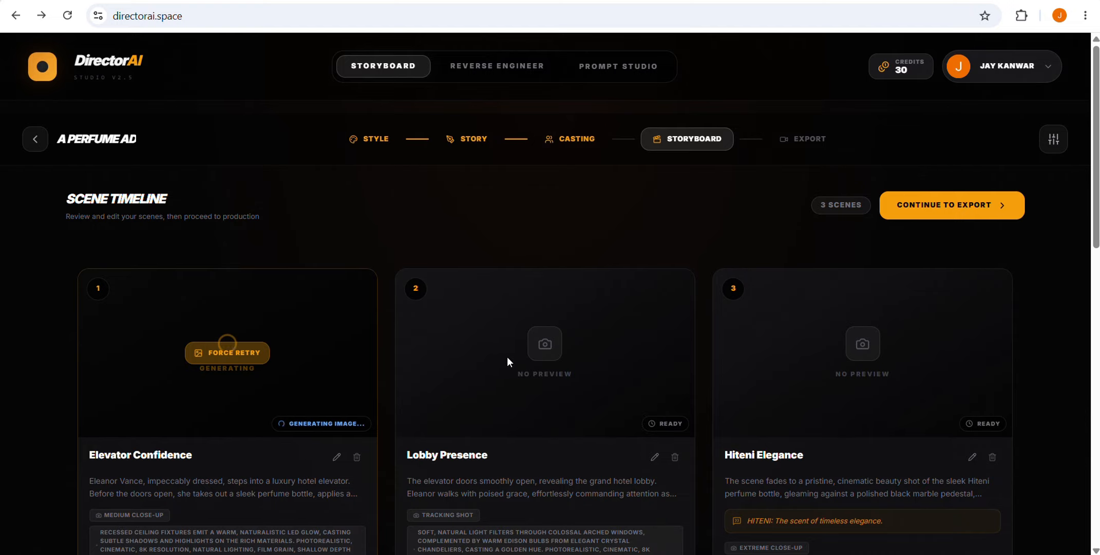
click(543, 355)
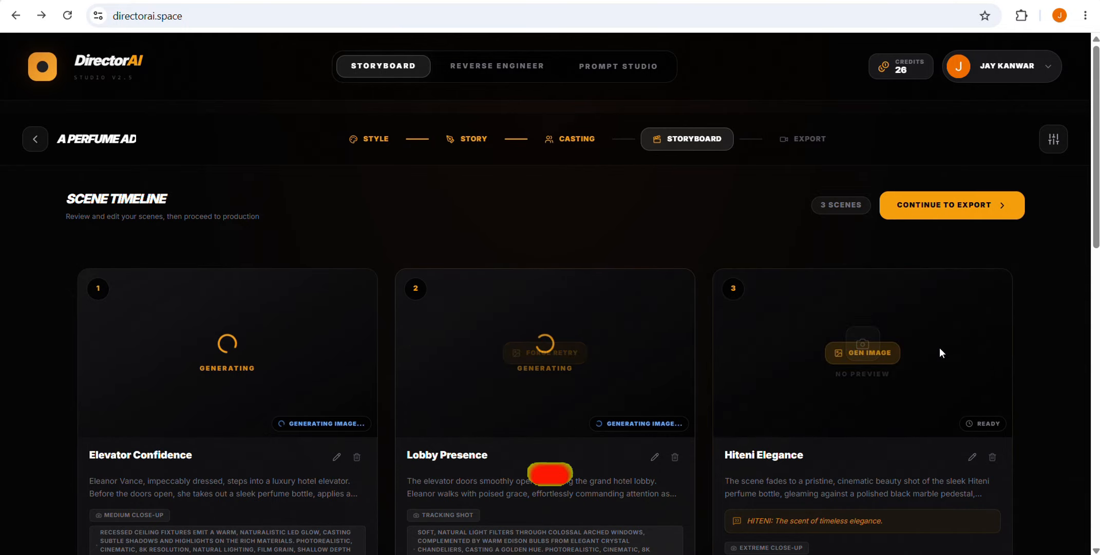
click(887, 355)
click(887, 358)
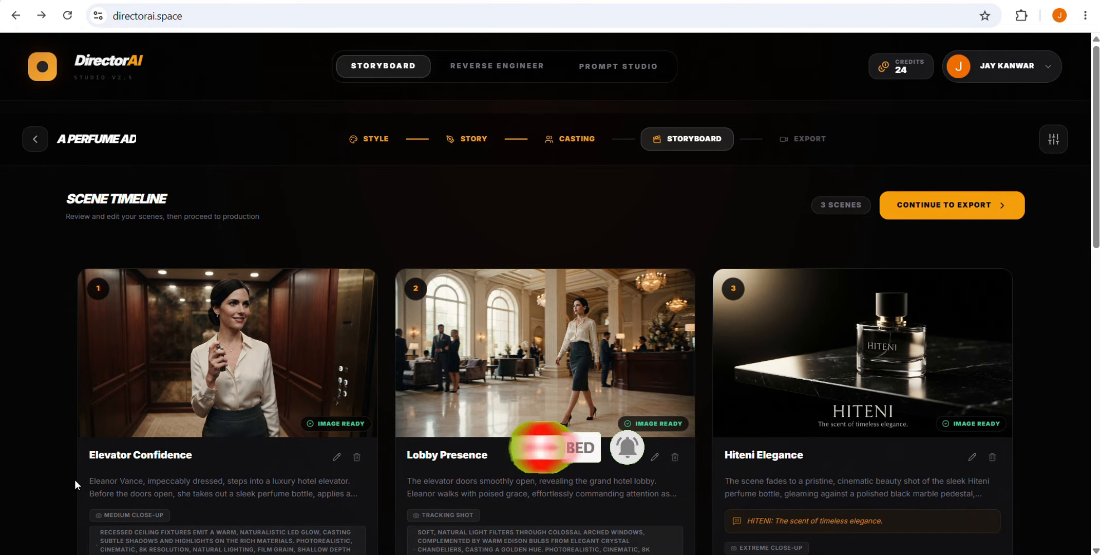
Review the generated scene cards, continue to the export stage and look through the scene gallery and the Scene 1 video prompt
scroll(75, 480, down, 2)
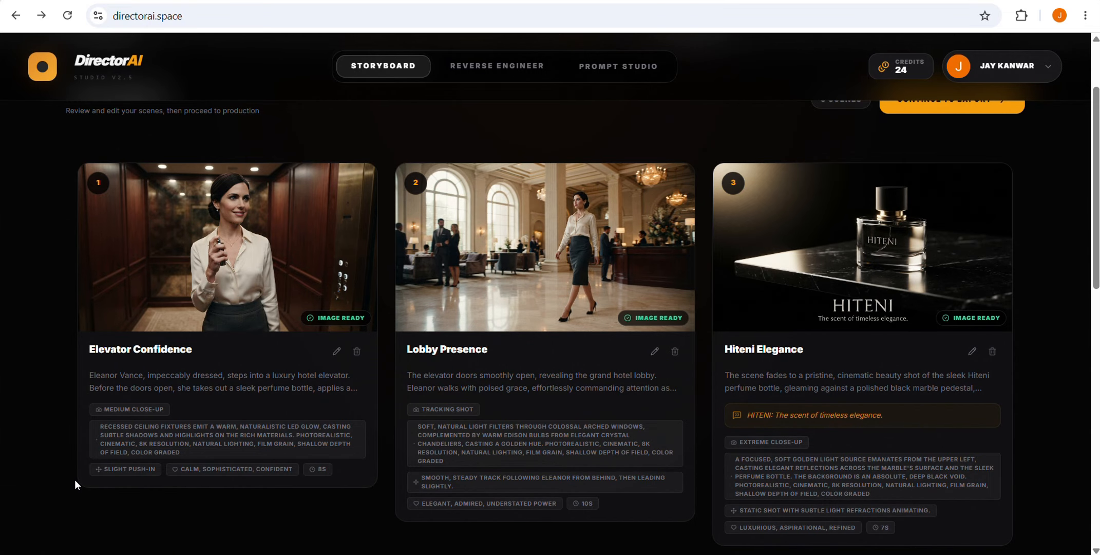
scroll(75, 480, up, 2)
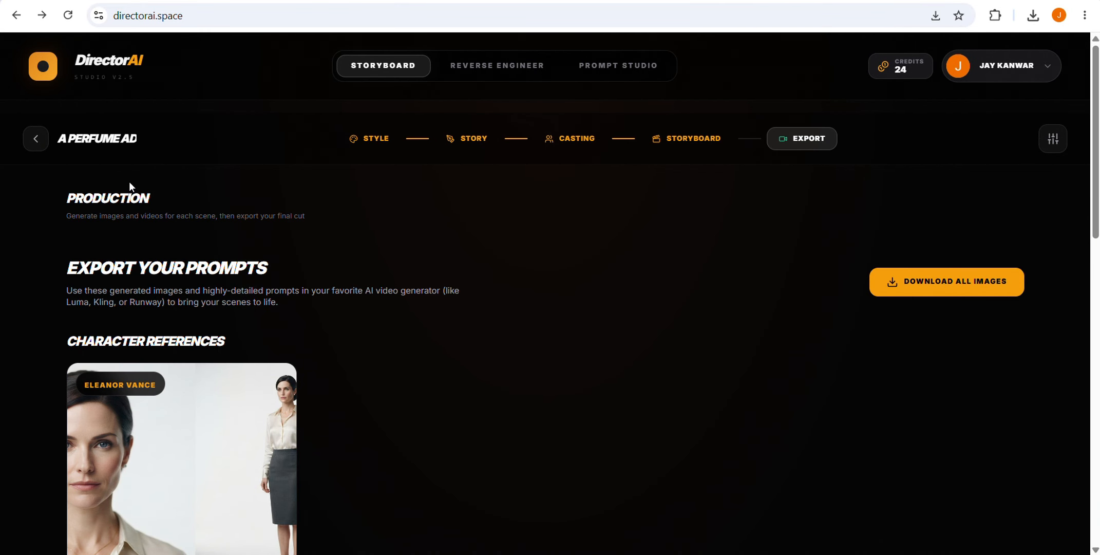
scroll(414, 308, down, 4)
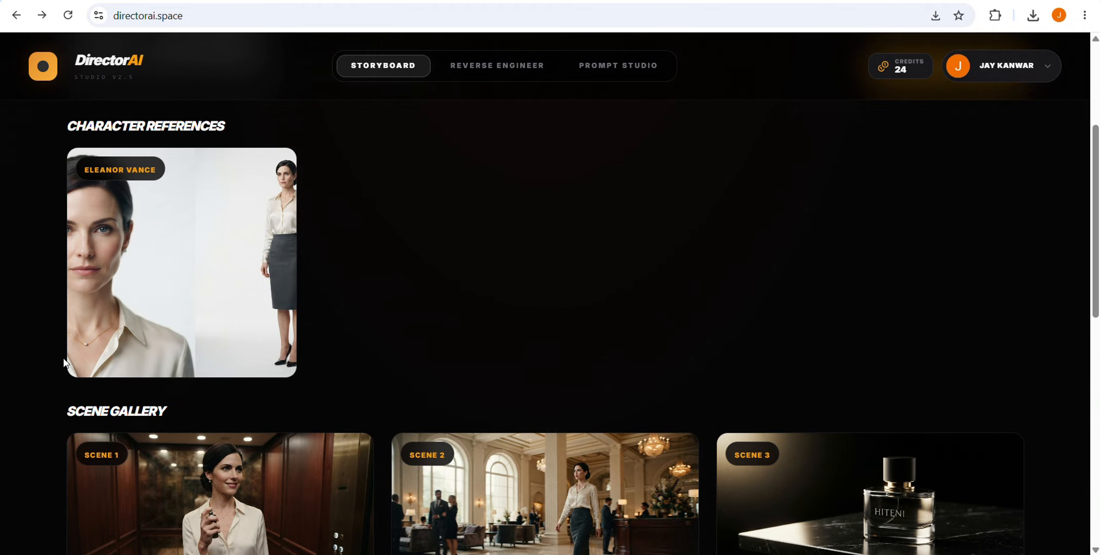
scroll(64, 365, down, 5)
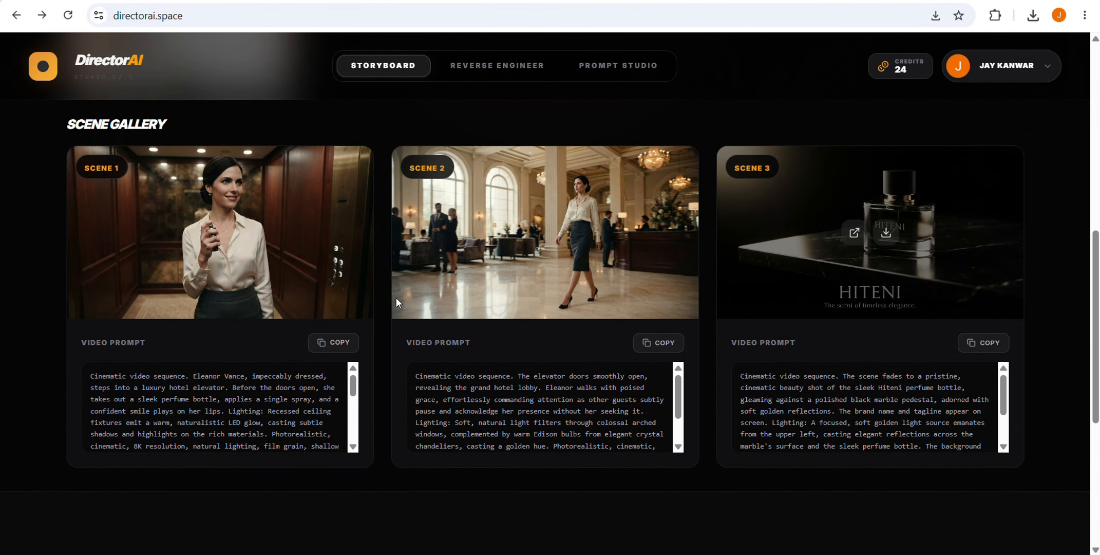
drag(185, 423, 277, 447)
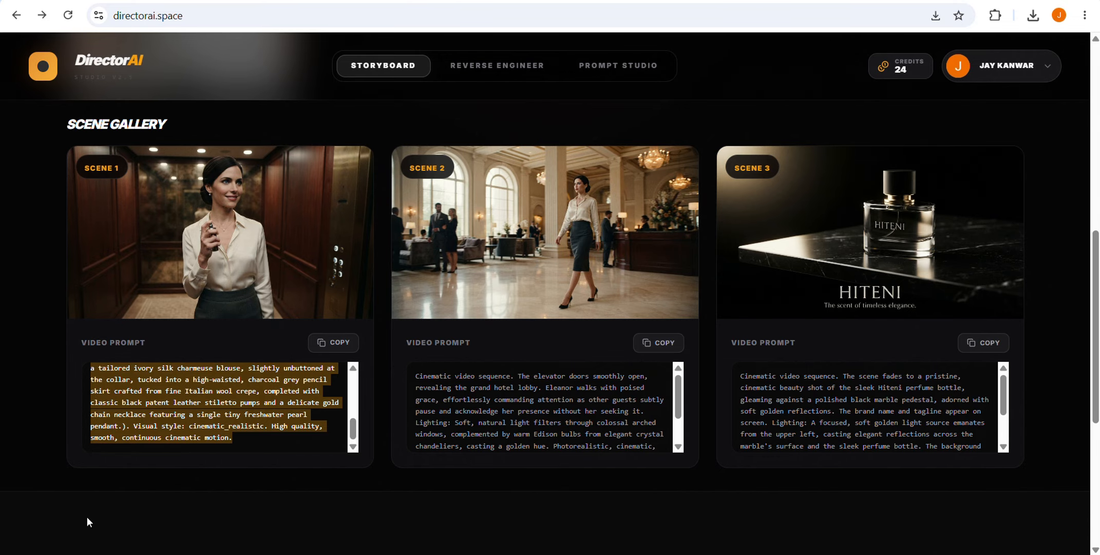
scroll(52, 379, up, 1)
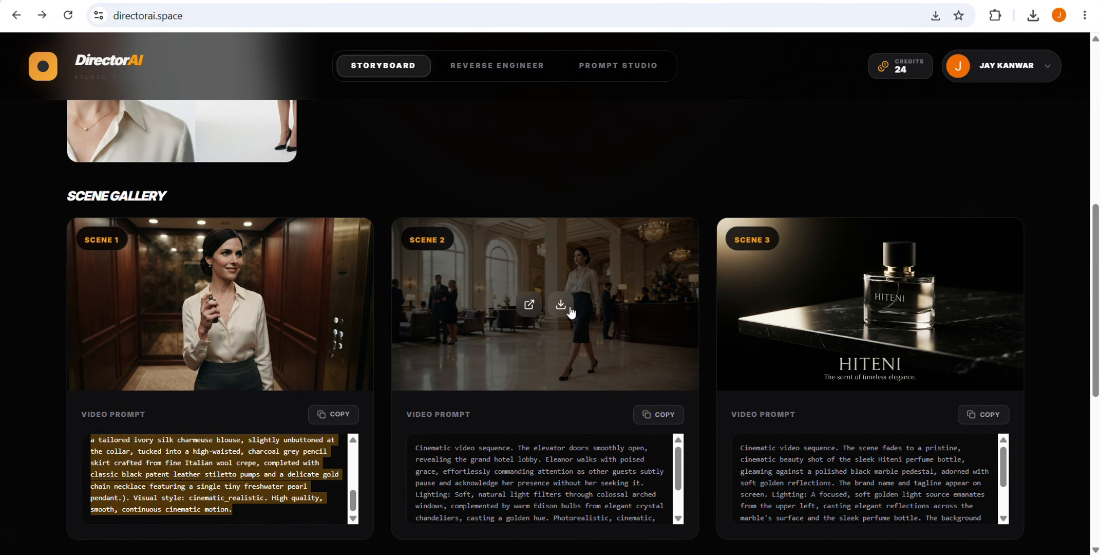
Download all storyboard images and upload the three scene images and the character reference from Downloads to the Google Flow project
scroll(441, 312, up, 1)
scroll(440, 312, up, 5)
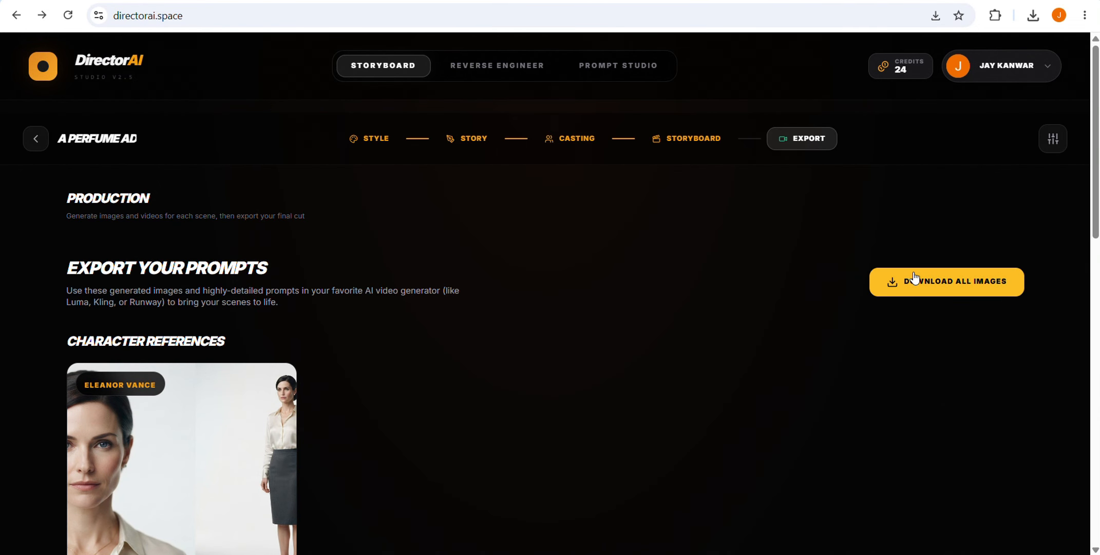
click(910, 280)
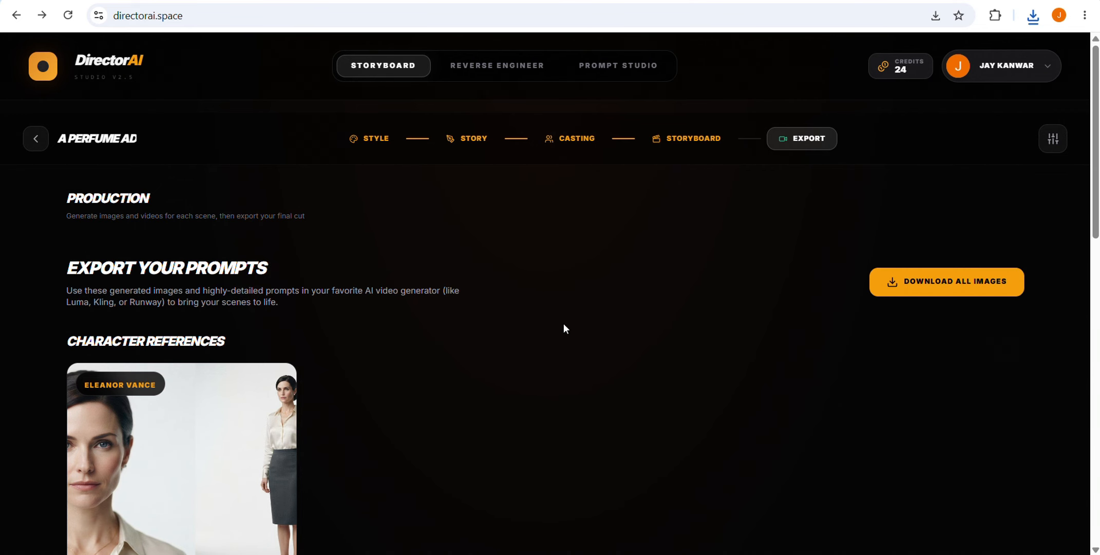
scroll(520, 338, down, 5)
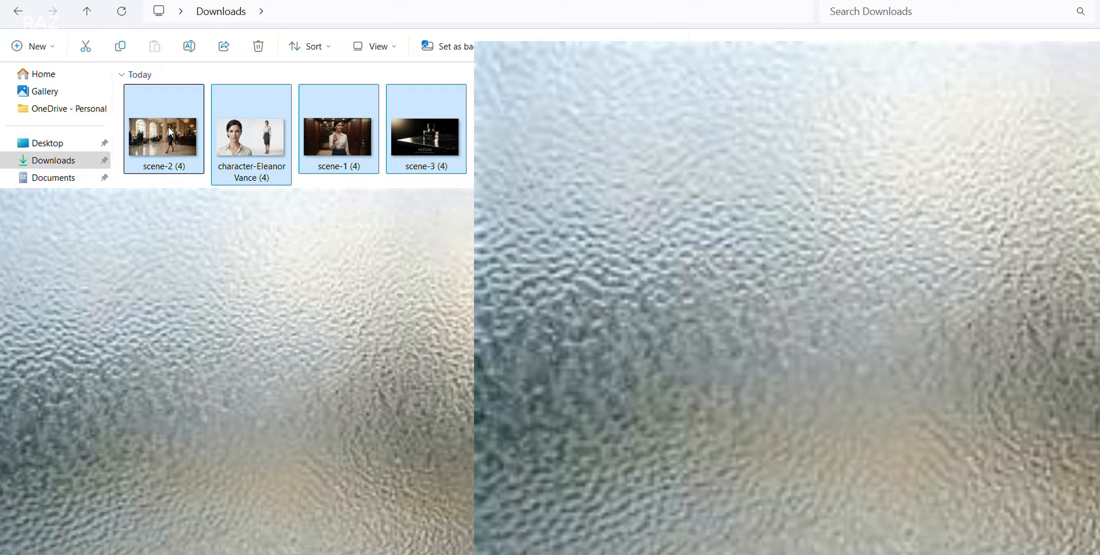
drag(169, 130, 301, 170)
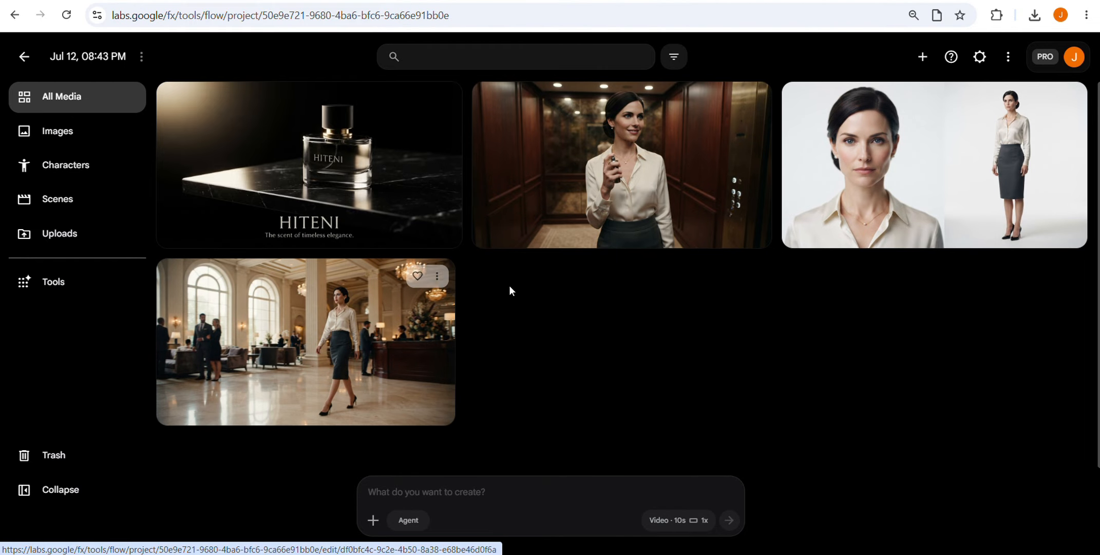
Copy the Scene 1 video prompt from DirectorAI and add the scene-1 and character reference images to the prompt in Google Flow
key(alt+Tab)
scroll(32, 376, down, 4)
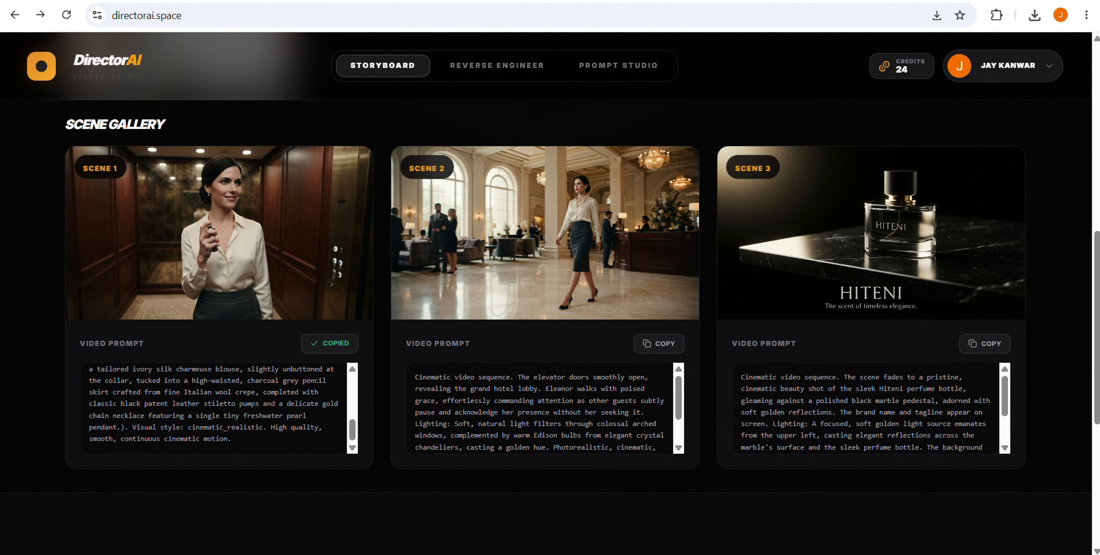
key(alt+Tab)
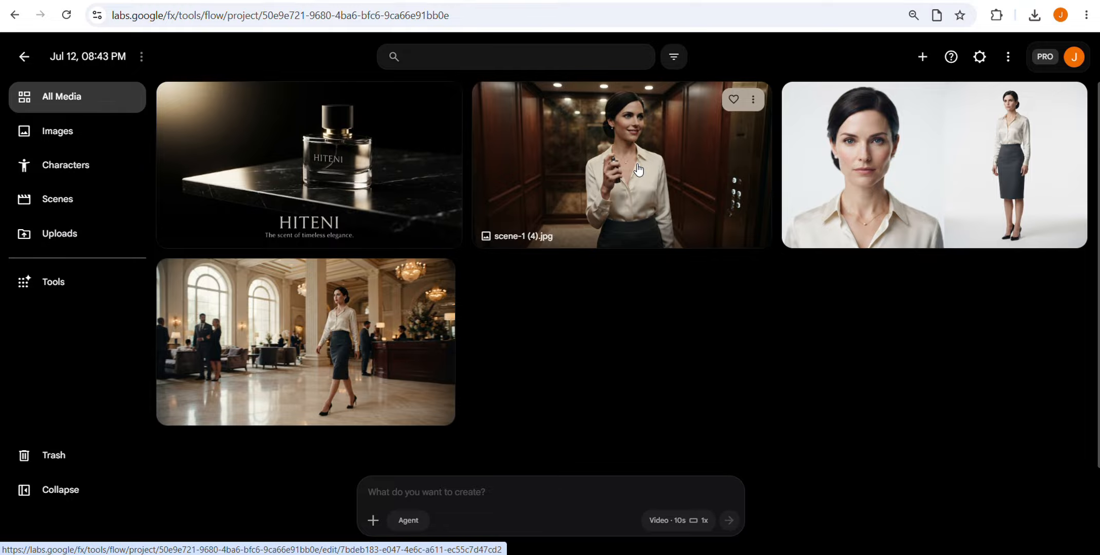
right_click(633, 163)
click(673, 211)
right_click(866, 137)
click(900, 189)
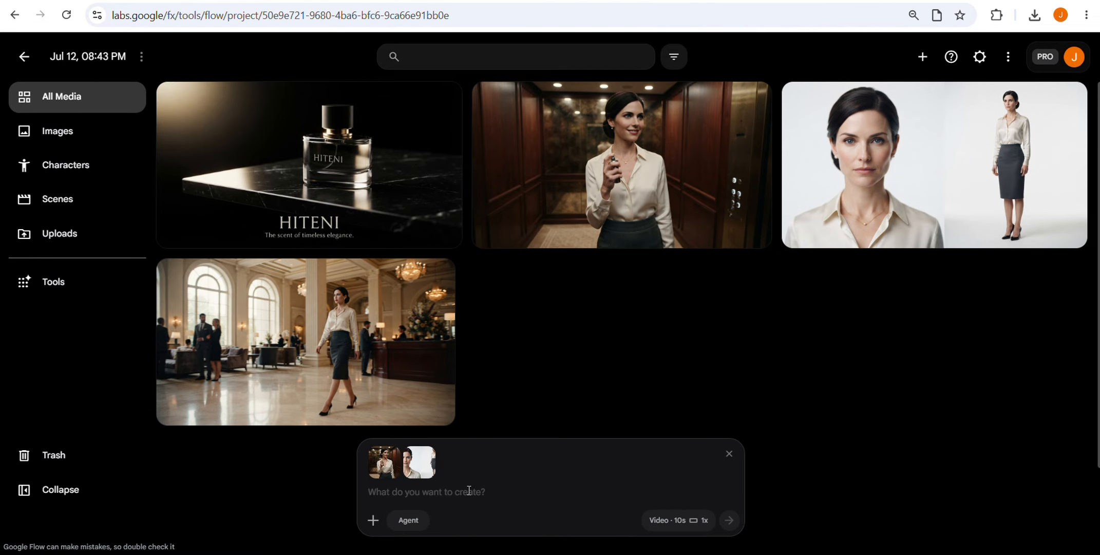
Enter the copied Scene 1 video prompt, check the video generation settings and generate the clip
text(Cinematic video sequence. Eleanor Vance, impeccably dressed, steps into a luxury hotel elevator. Before the doors open, she takes out a sleek perfume bottle, applies a single spray, and a confident smile plays on her lips. Lighting: Recessed ceiling fixtures emit a warm, naturalistic LED glow, casting subtle shadows and highlights on the rich materials. Photorealistic, cinematic, 8K resolution, natural lighting, film grain, shallow depth of field, color graded. Subjects: Eleanor Vance (Eleanor Vance is a Caucasian American woman in her mid-30s with an elegant facial bone structure, high cheekbones, and a defined jawline. Her hair is a sleek, dark brunette, meticulously styled into a sophisticated low chignon with a subtle side part. She possesses striking deep sapphire blue eyes and smooth, porcelain-like skin with a hint of natural blush, complemented by a minimalist pearl stud in each ear. She wears a tailored ivory silk charmeuse blouse, slightly unbuttoned at the collar, tucked into a high-waisted, charcoal grey pencil skirt crafted from fine Italian wool crepe, completed with classic black patent leather stiletto pumps and a delicate gold chain necklace featuring a single tiny freshwater pearl pendant.). Visual style: cinematic_realistic. High quality, smooth, continuous cinematic motion.)
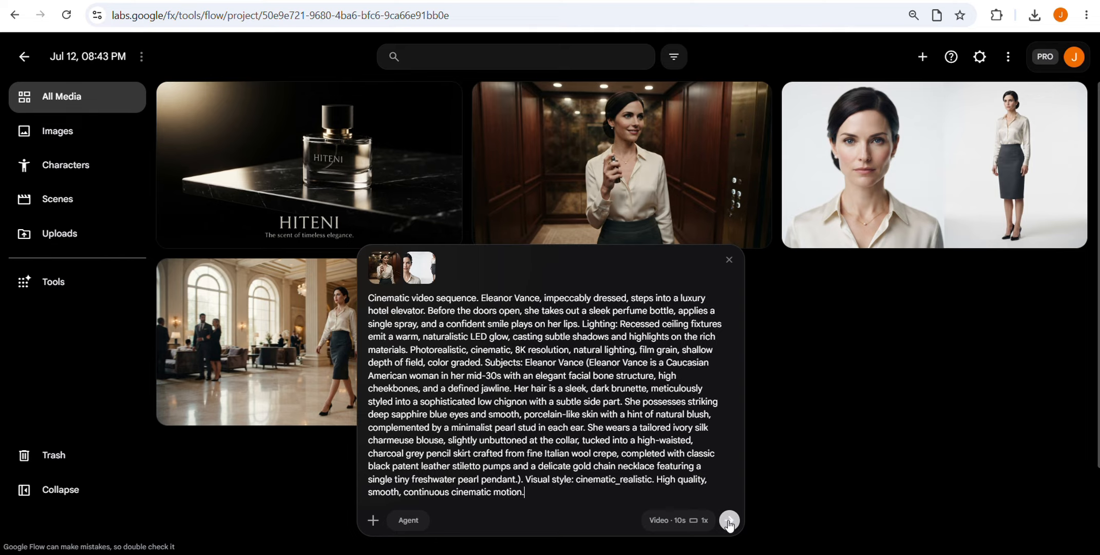
click(700, 528)
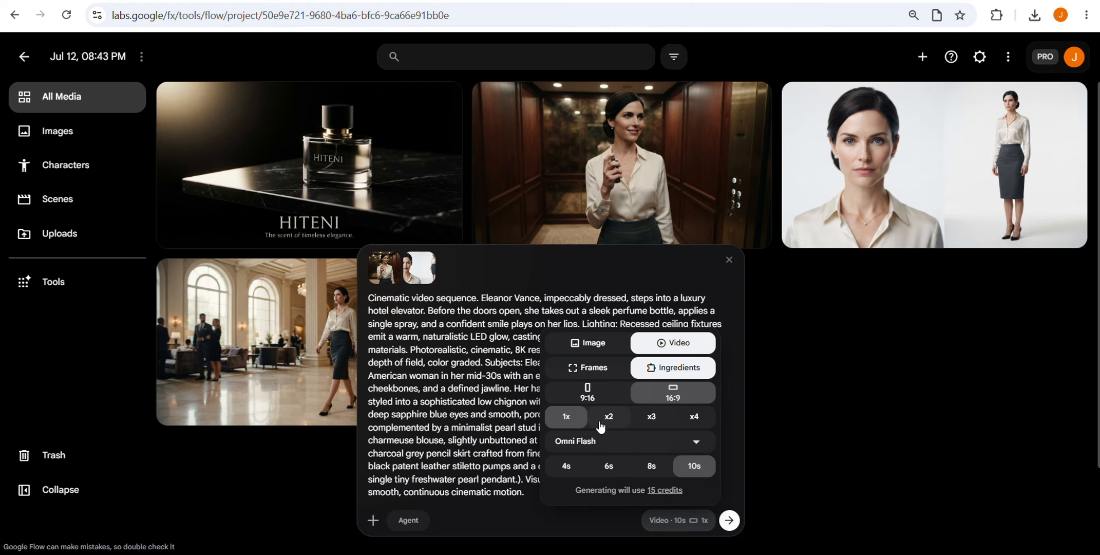
click(426, 429)
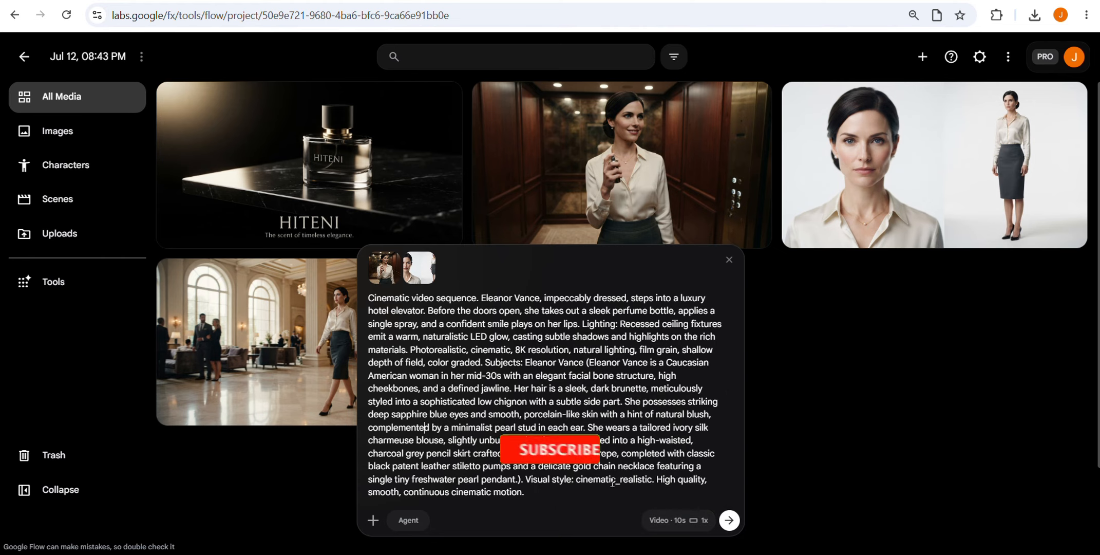
click(724, 517)
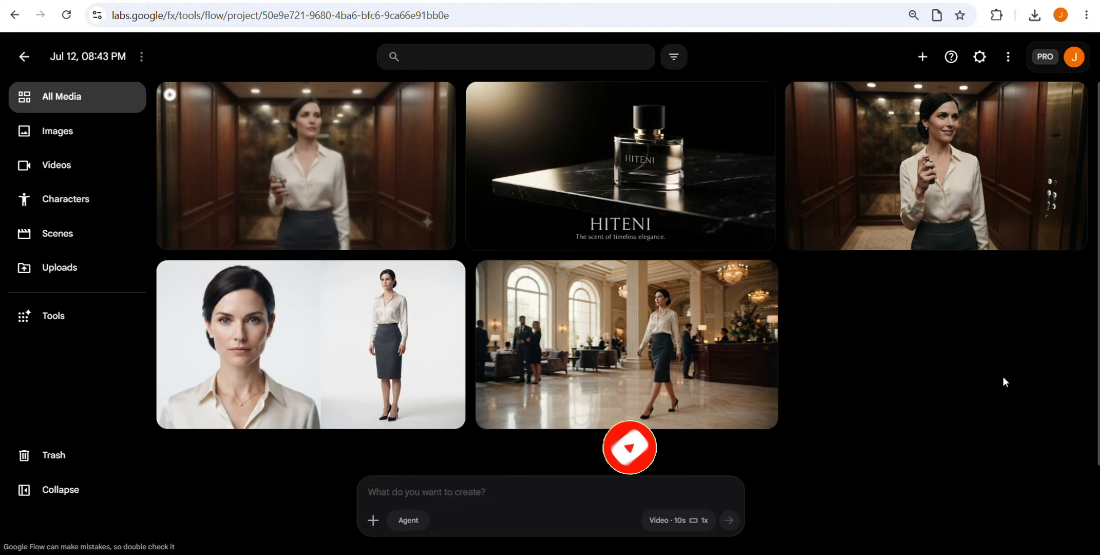
Copy the Scene 2 video prompt from DirectorAI and generate its clip in Google Flow using the scene-2 and character reference images
mouse_move(175, 107)
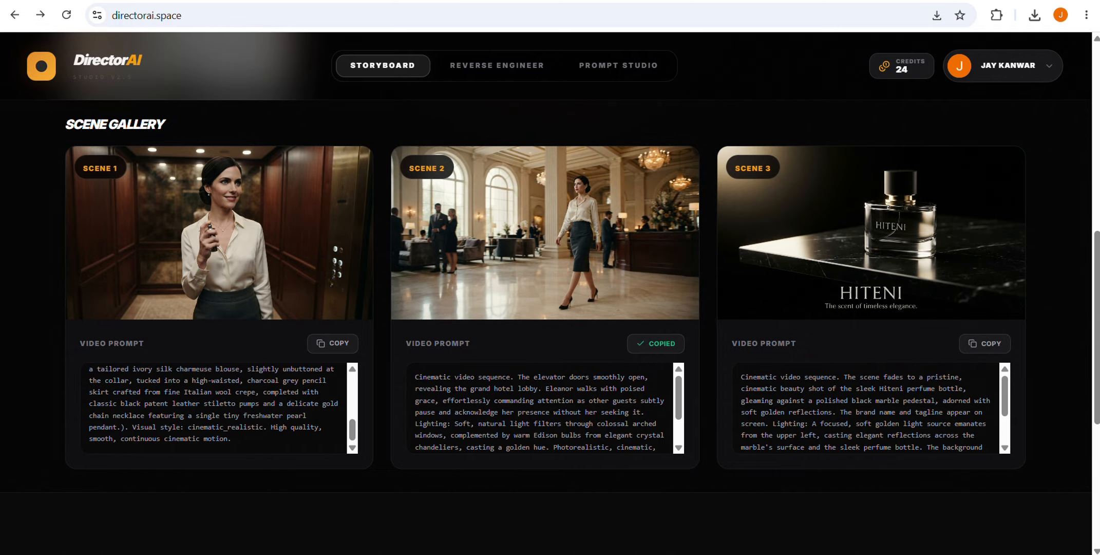
key(ctrl+Tab)
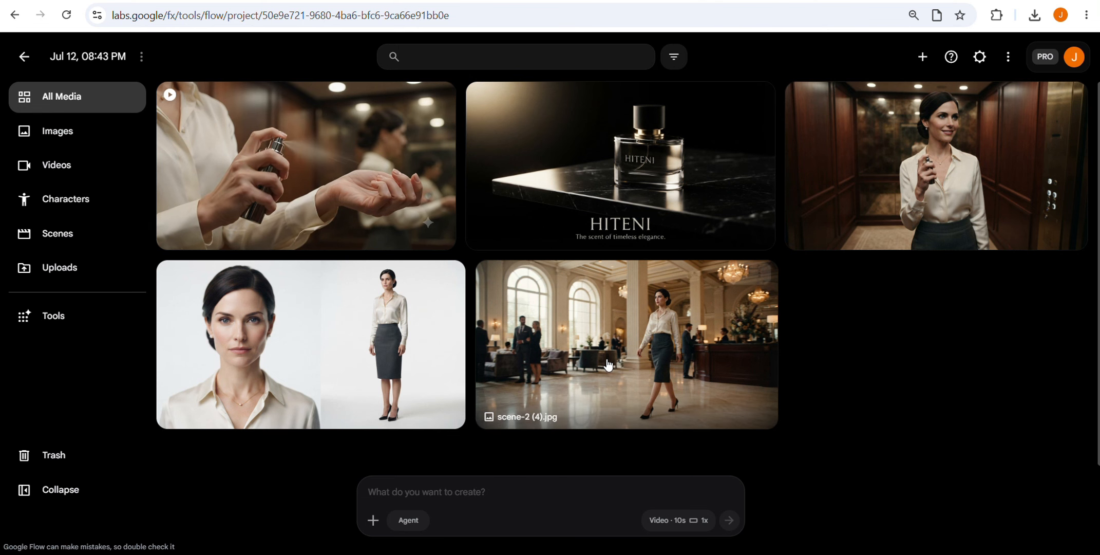
right_click(657, 342)
click(716, 402)
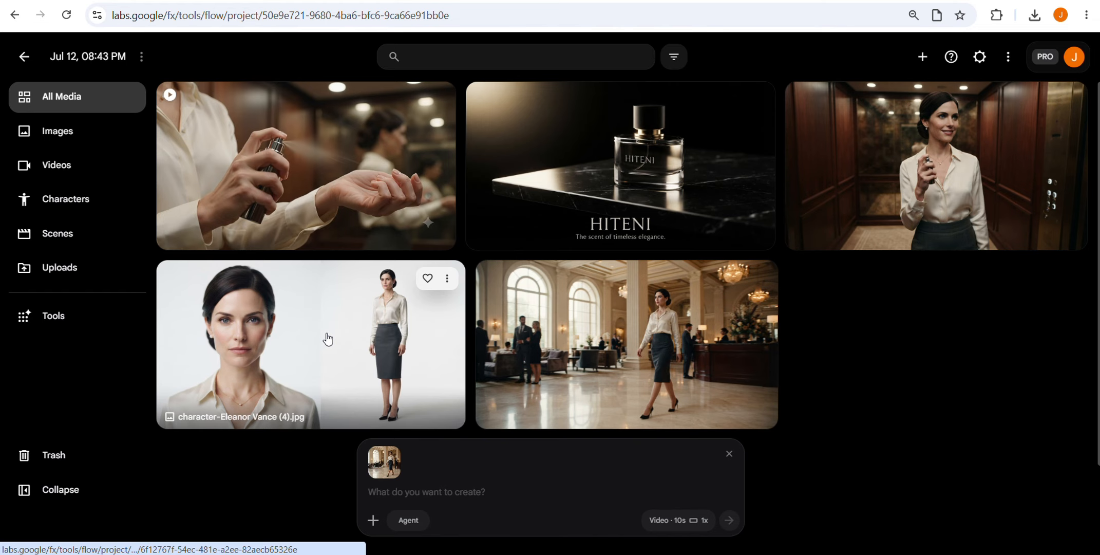
right_click(327, 335)
click(371, 383)
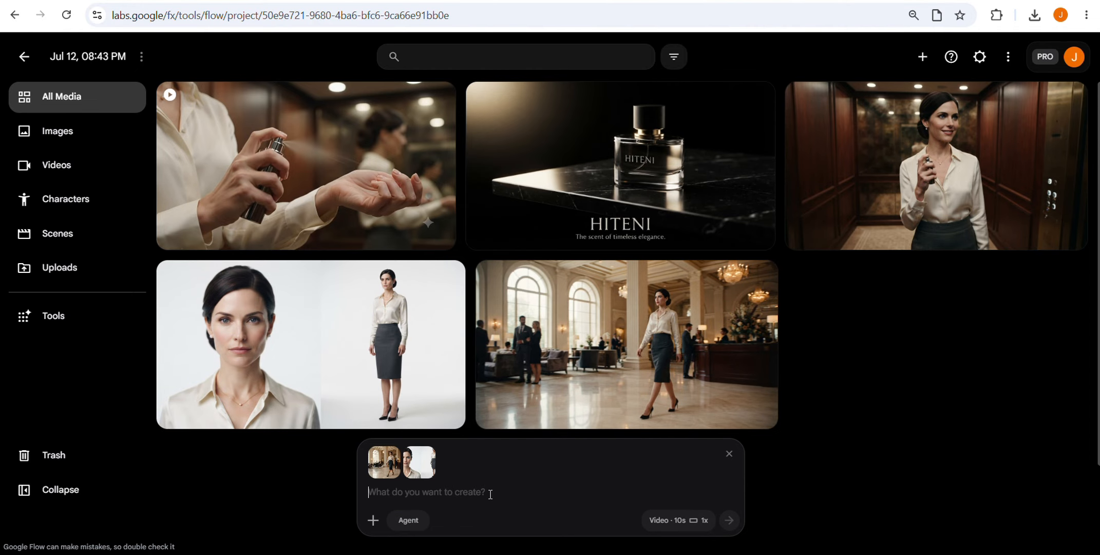
text(Cinematic video sequence. The elevator doors smoothly open, revealing the grand hotel lobby. Eleanor walks with poised grace, effortlessly commanding attention as other guests subtly pause and acknowledge her presence without her seeking it. Lighting: Soft, natural light filters through colossal arched windows, complemented by warm Edison bulbs from elegant crystal chandeliers, casting a golden hue. Photorealistic, cinematic, 8K resolution, natural lighting, film grain, shallow depth of field, color graded. Visual style: cinematic_realistic. High quality, smooth, continuous cinematic motion.)
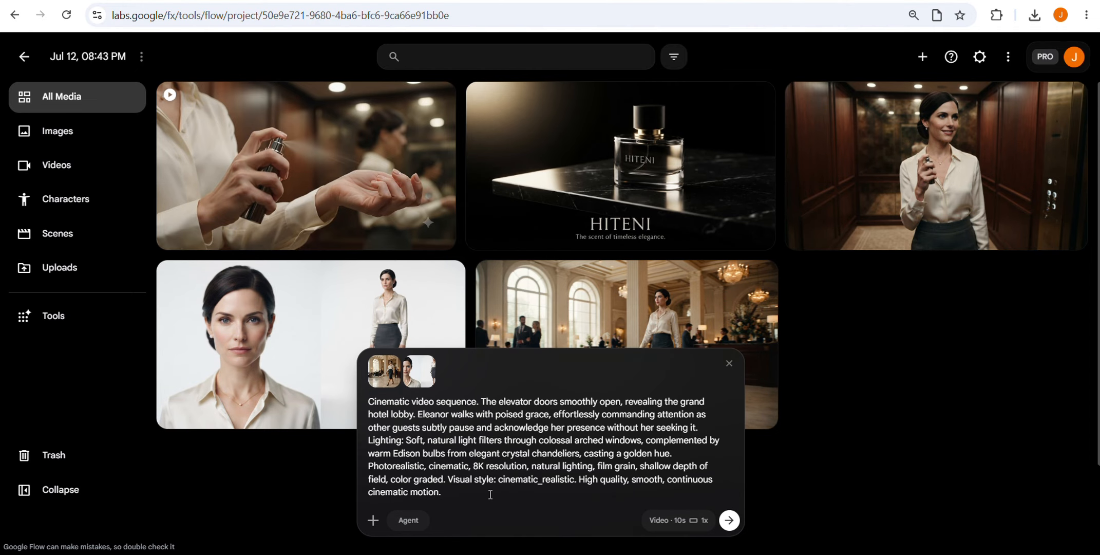
key(Return)
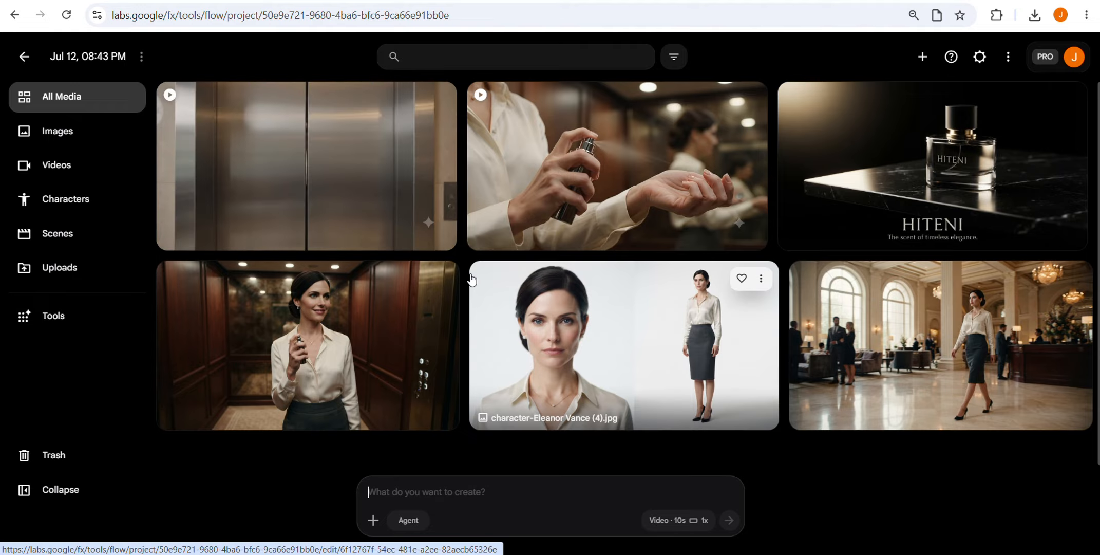
Preview the Scene 2 clip, add the Hiteni bottle image to the prompt and paste in the Scene 3 video prompt
mouse_move(233, 165)
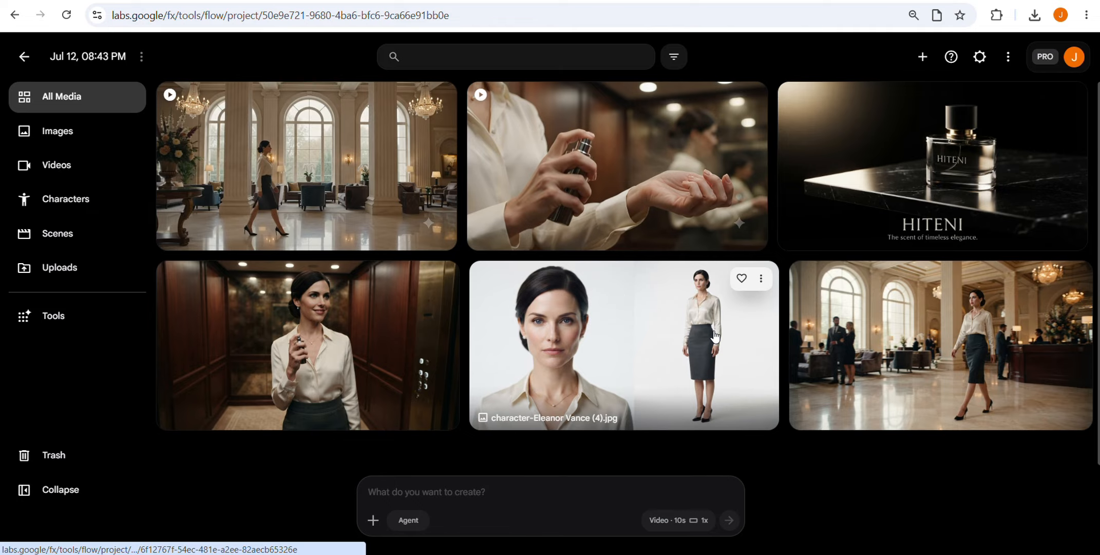
right_click(891, 169)
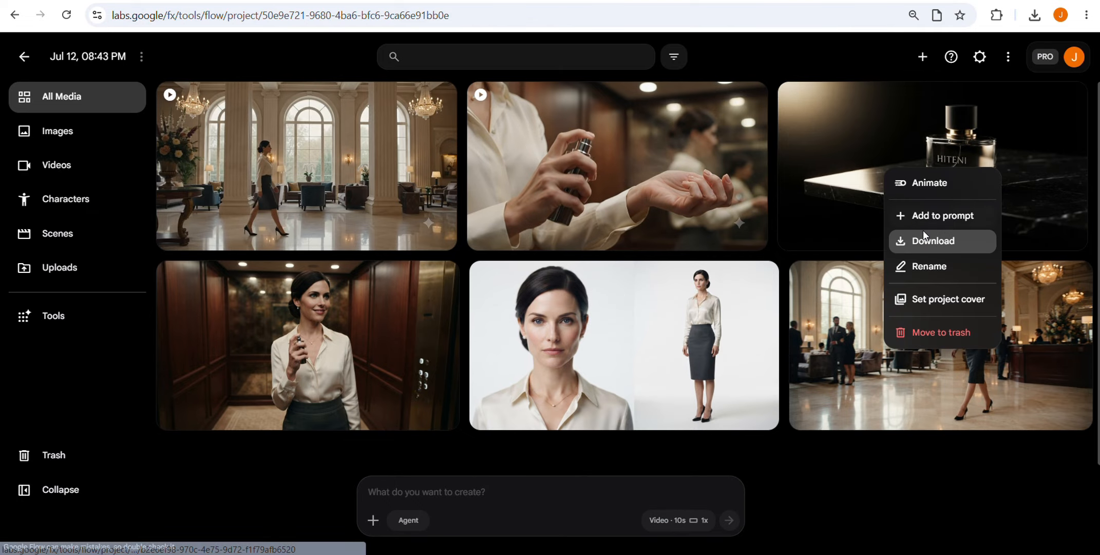
click(925, 217)
right_click(465, 493)
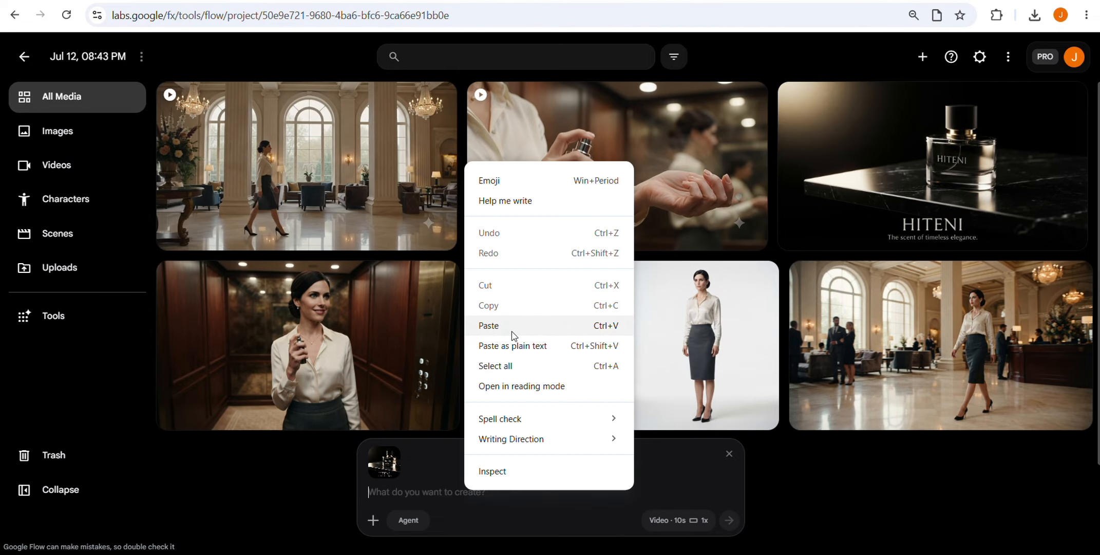
click(501, 327)
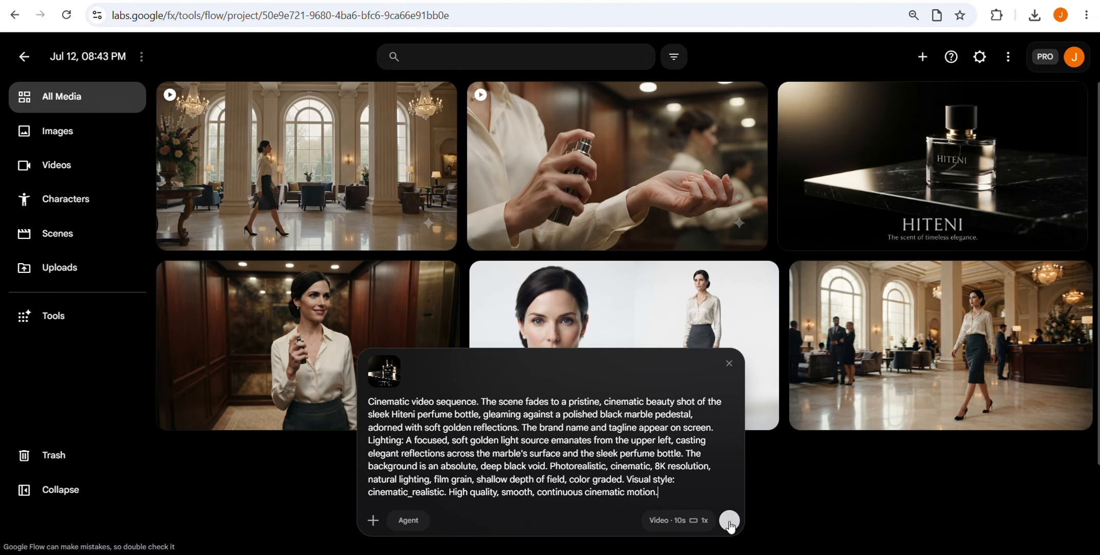